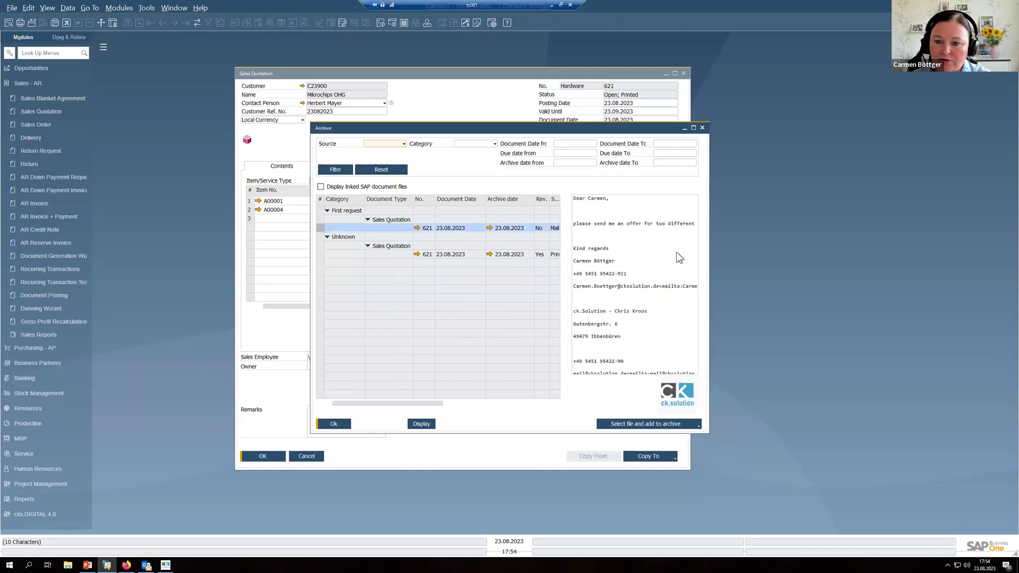
- Inspect both revisions of the printed sales quotation in the archive, and restore the Archive window to its smaller size
{"action": "left_click", "coordinate": [539, 255]}
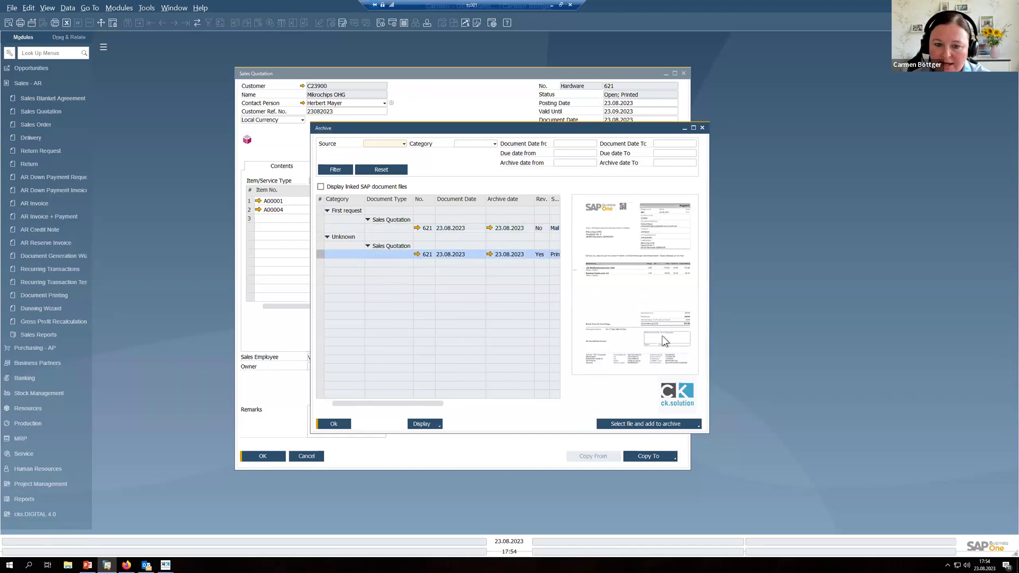
{"action": "left_click", "coordinate": [693, 128]}
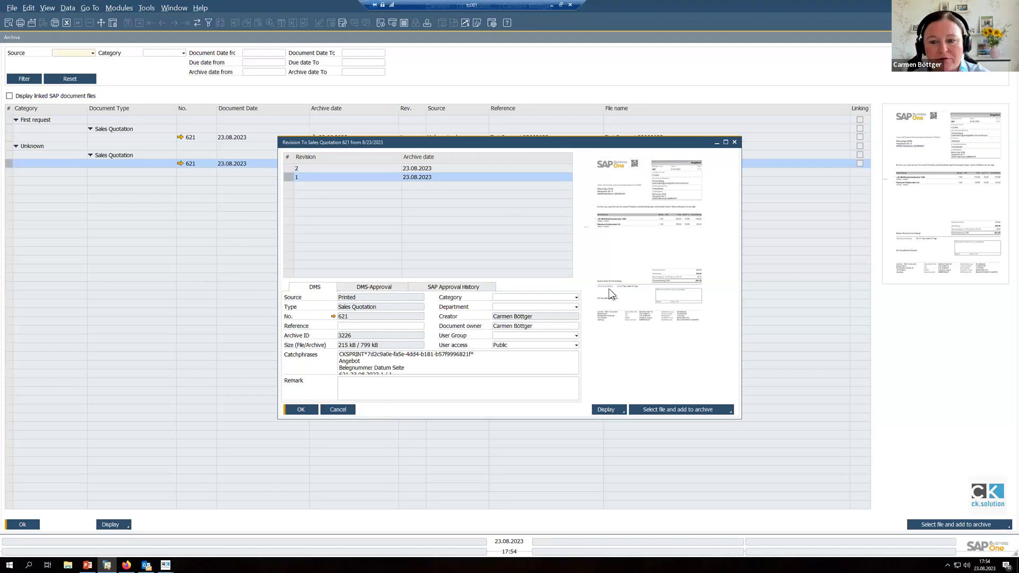
{"action": "left_click", "coordinate": [476, 167]}
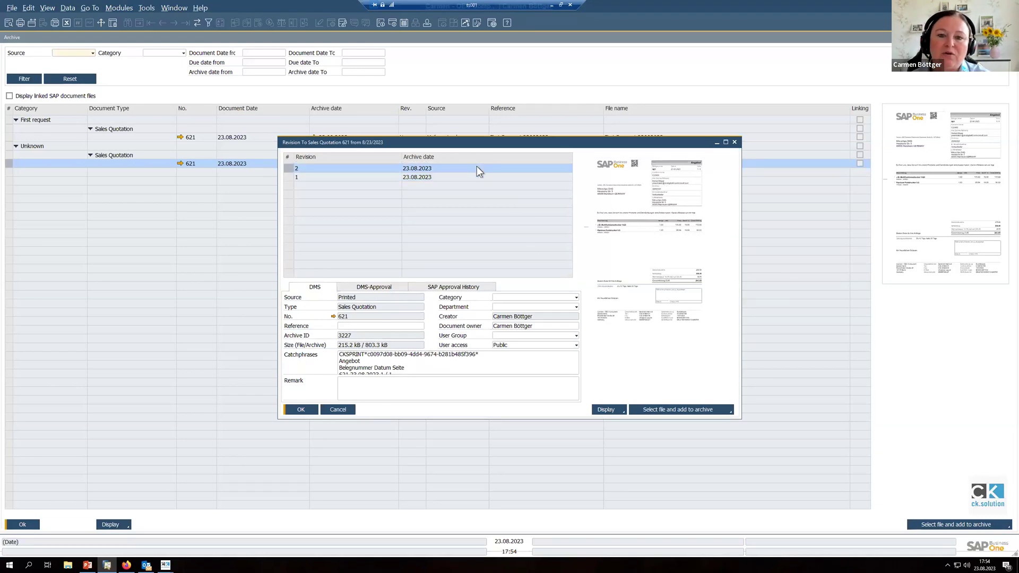
{"action": "left_click", "coordinate": [734, 142]}
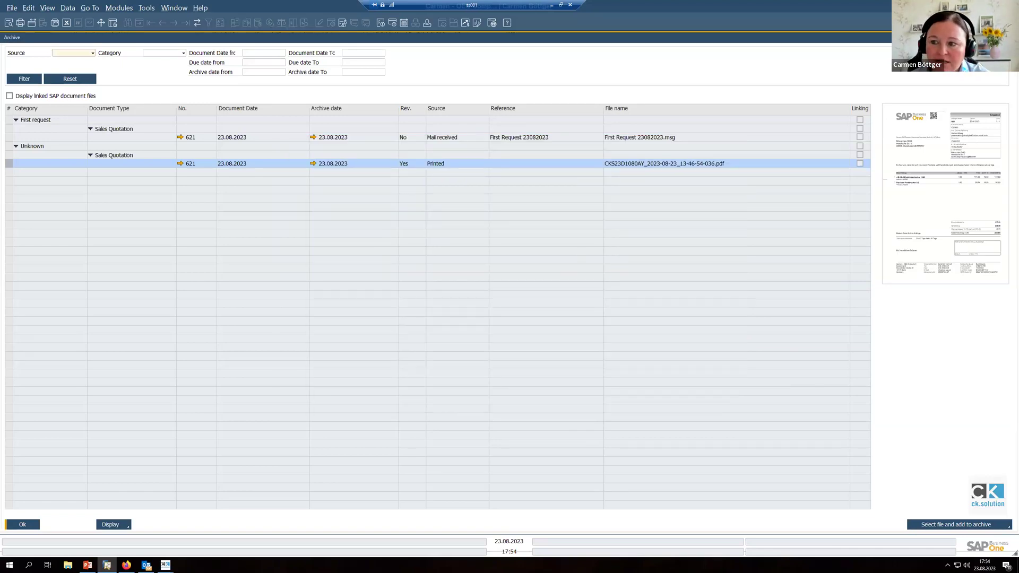
{"action": "left_click", "coordinate": [993, 37]}
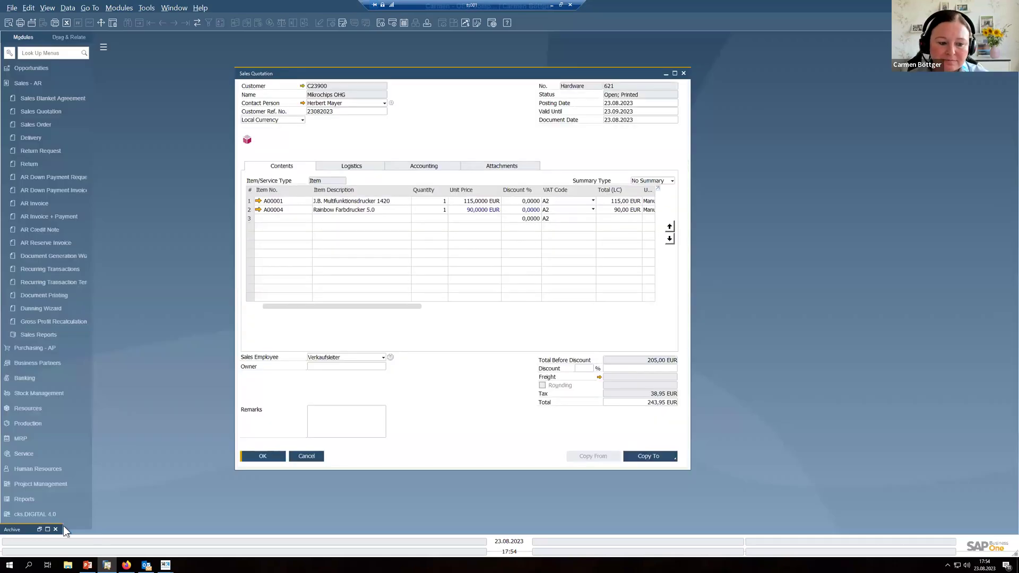
{"action": "left_click", "coordinate": [39, 530]}
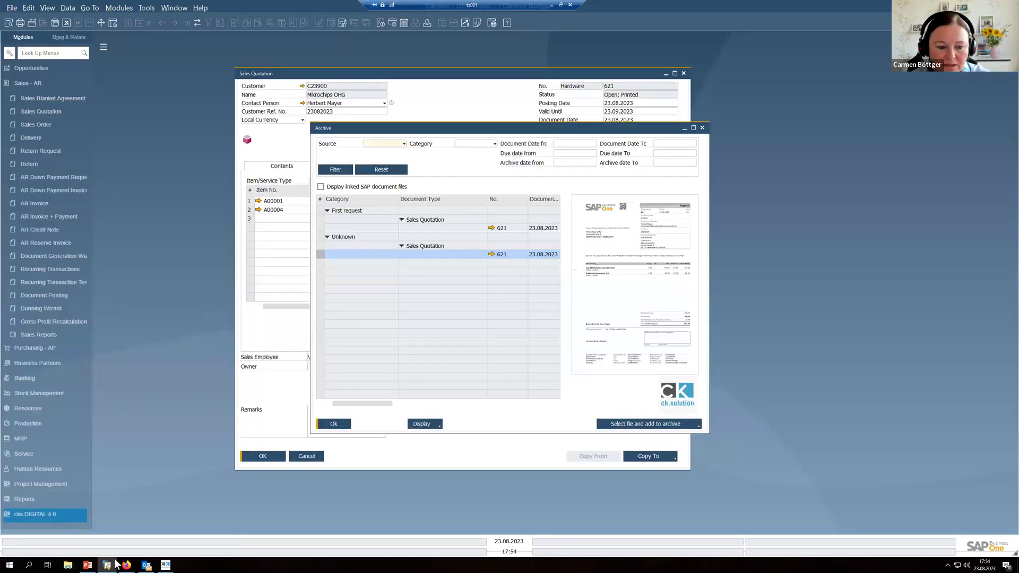
- Switch to Outlook and review the Quotation 621.pdf attachment of the "RE: Sales Quotation 621" e-mail down to its signature box
{"action": "left_click", "coordinate": [151, 564]}
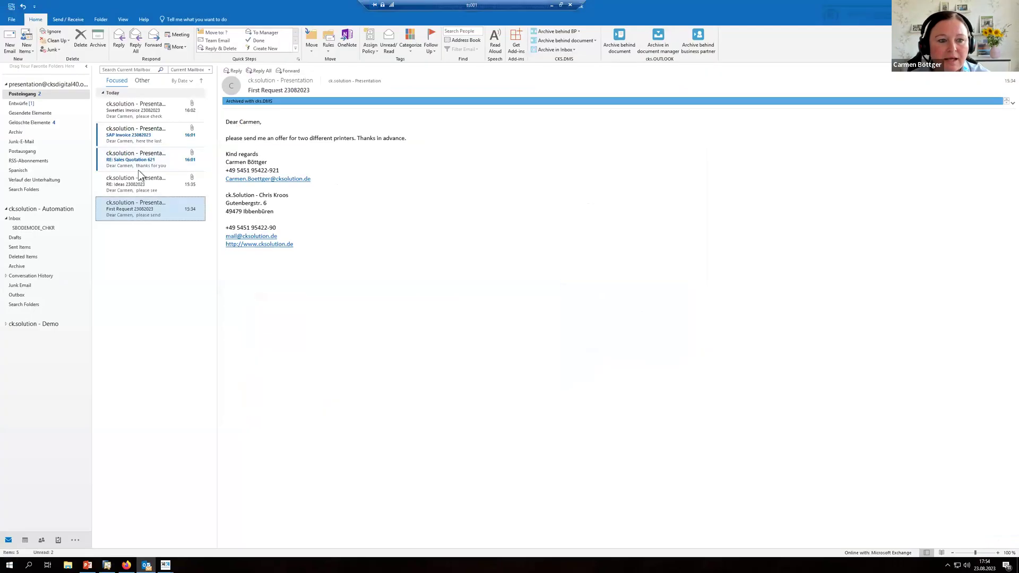
{"action": "left_click", "coordinate": [139, 166]}
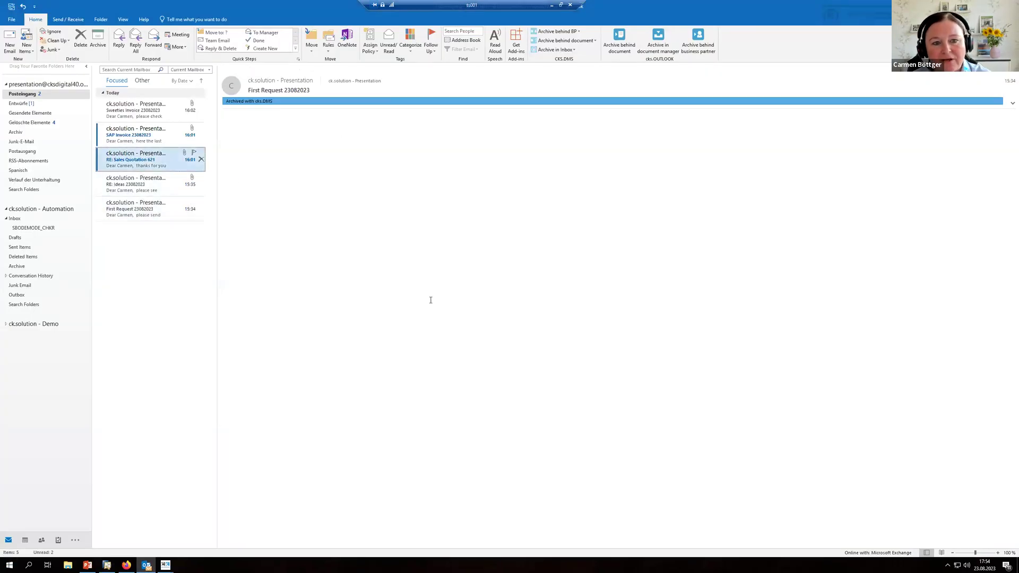
{"action": "left_click", "coordinate": [252, 109]}
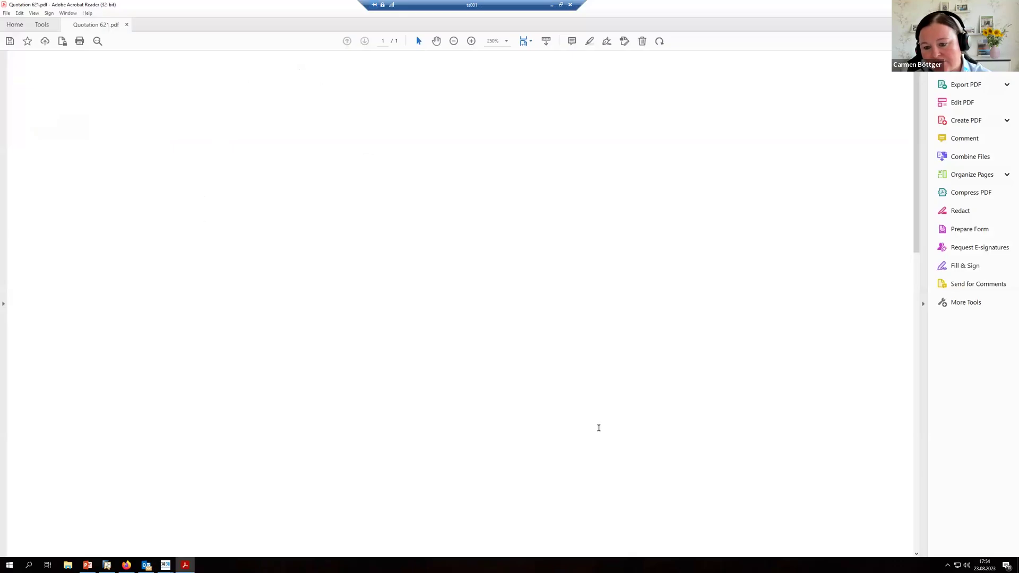
{"action": "scroll", "coordinate": [658, 471], "scroll_direction": "down", "scroll_amount": 10}
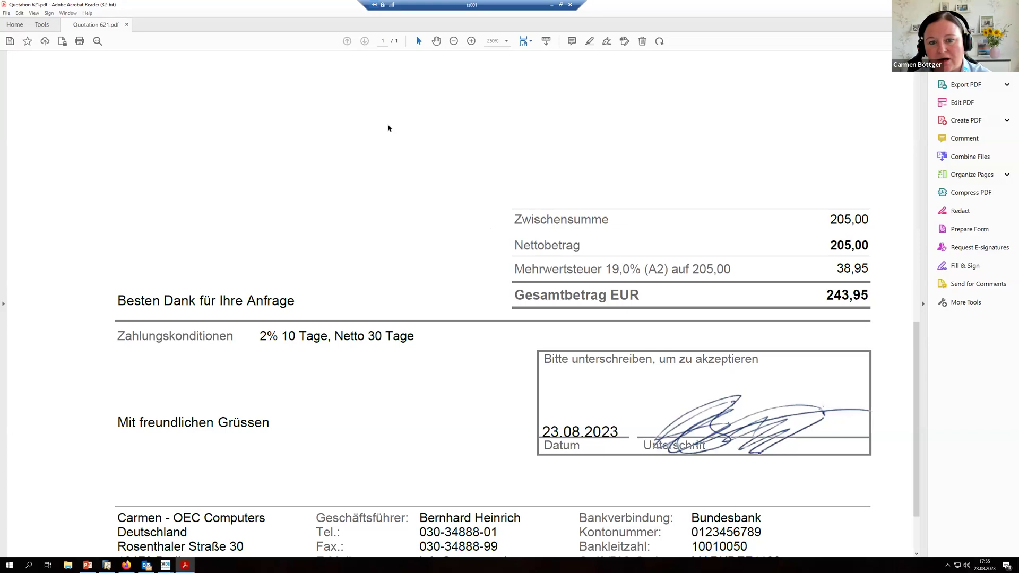
{"action": "scroll", "coordinate": [402, 129], "scroll_direction": "up", "scroll_amount": 8}
{"action": "scroll", "coordinate": [402, 128], "scroll_direction": "up", "scroll_amount": 4}
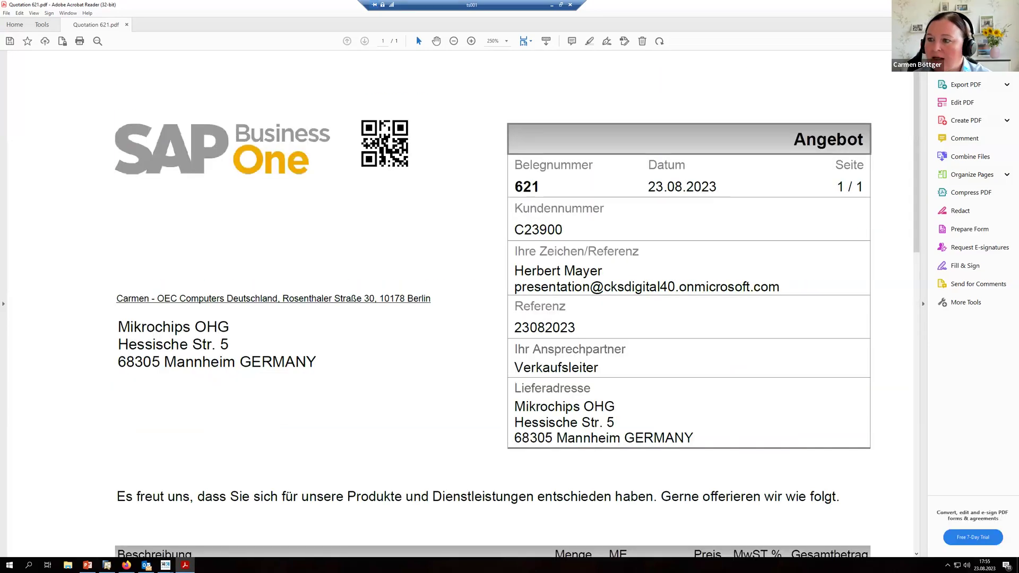
{"action": "key", "text": "alt+F4"}
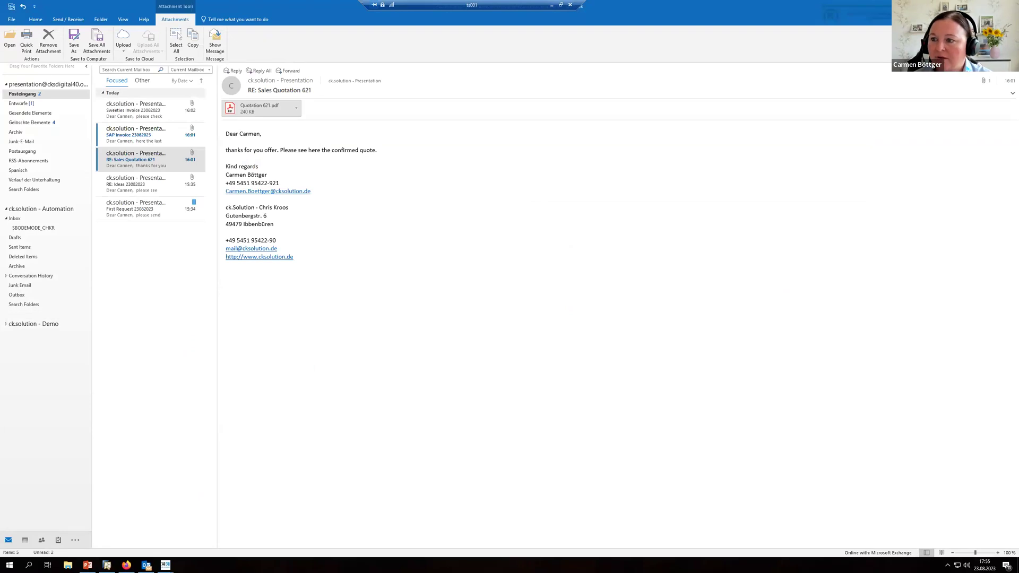
- Reveal the desktop and open the personal LocalArchiving folder from its shortcut
{"action": "key", "text": "alt+Tab"}
{"action": "left_click", "coordinate": [958, 8]}
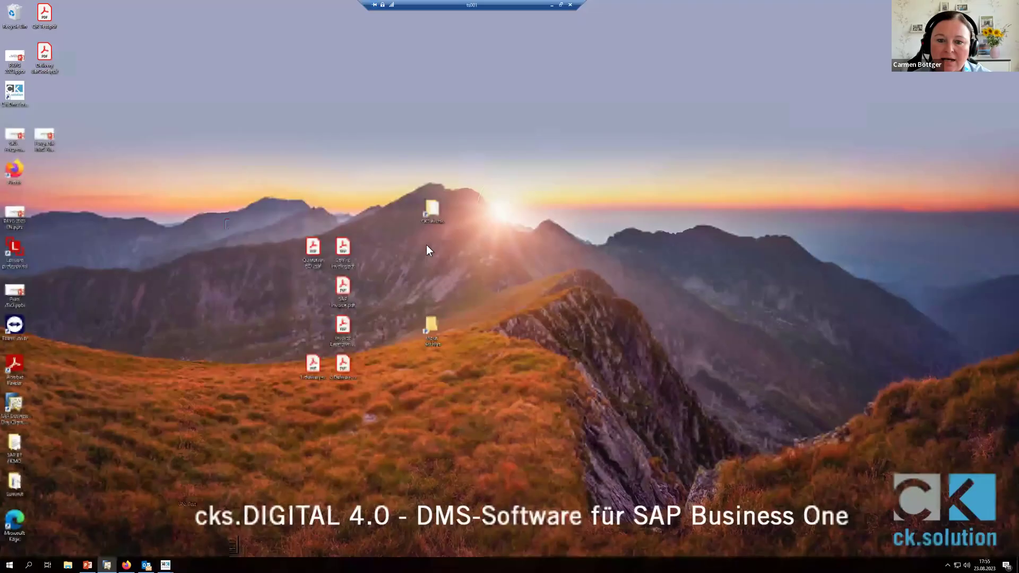
{"action": "double_click", "coordinate": [431, 212]}
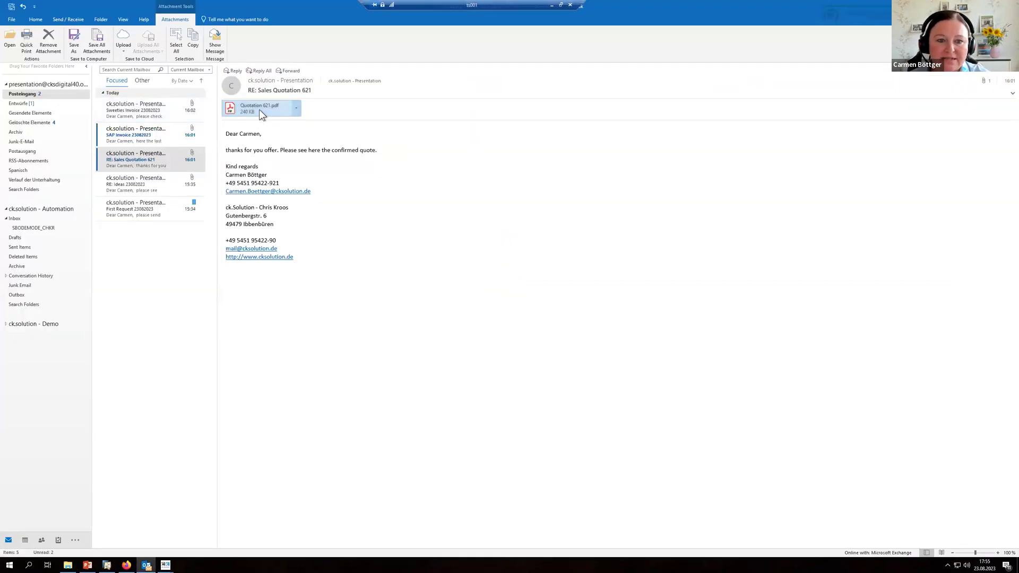
- Save the e-mail attachment Quotation 621.pdf into the personal LocalArchiving folder of SBODEMODE_CAR
{"action": "right_click", "coordinate": [259, 110]}
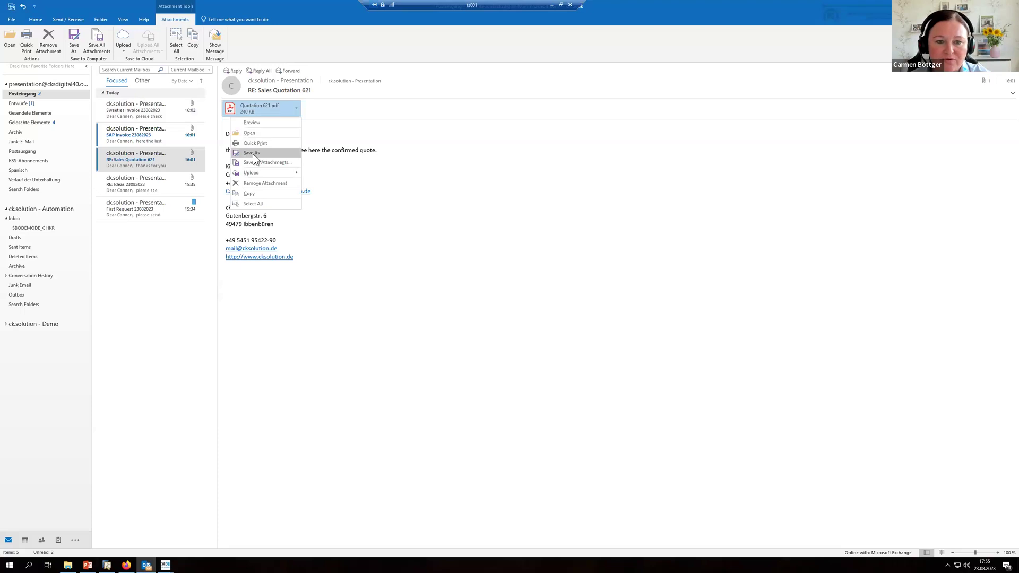
{"action": "left_click", "coordinate": [253, 153]}
{"action": "left_click", "coordinate": [116, 110]}
{"action": "left_click", "coordinate": [180, 147]}
{"action": "left_click", "coordinate": [492, 267]}
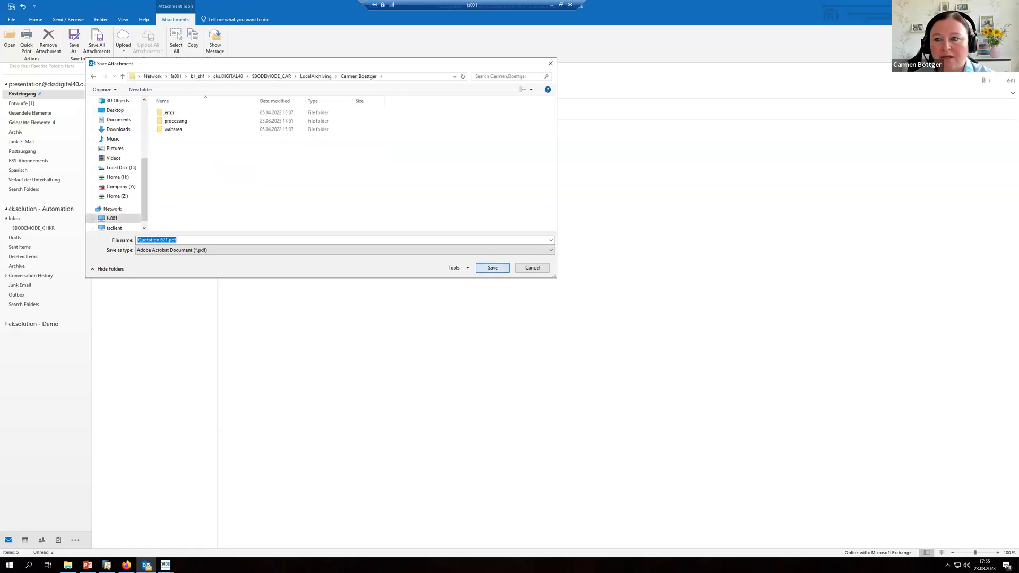
{"action": "key", "text": "Return"}
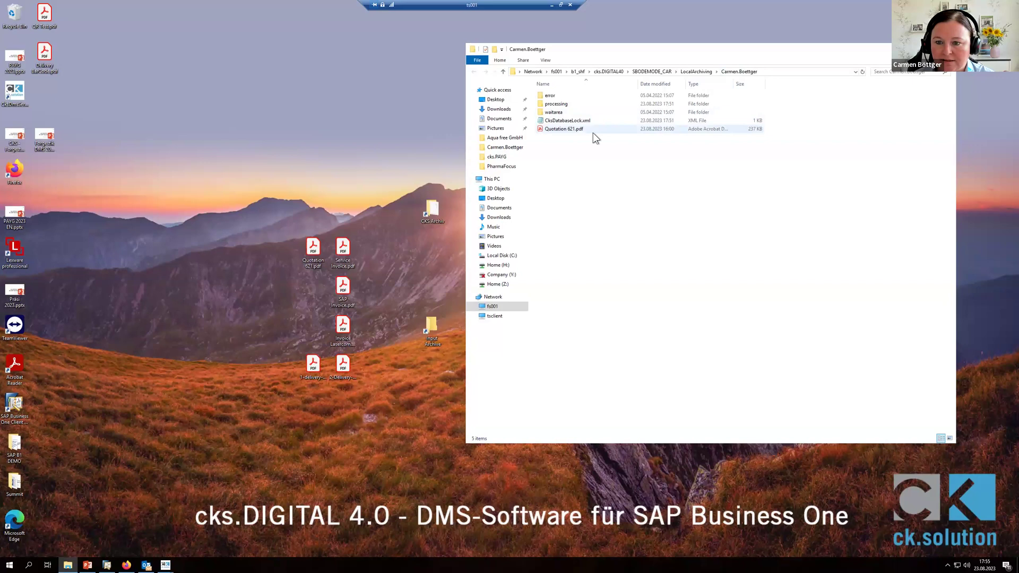
- Switch to SAP Business One, refresh the quotation's archive list, and preview the newly archived quotation file before closing the archive
{"action": "left_click", "coordinate": [106, 564]}
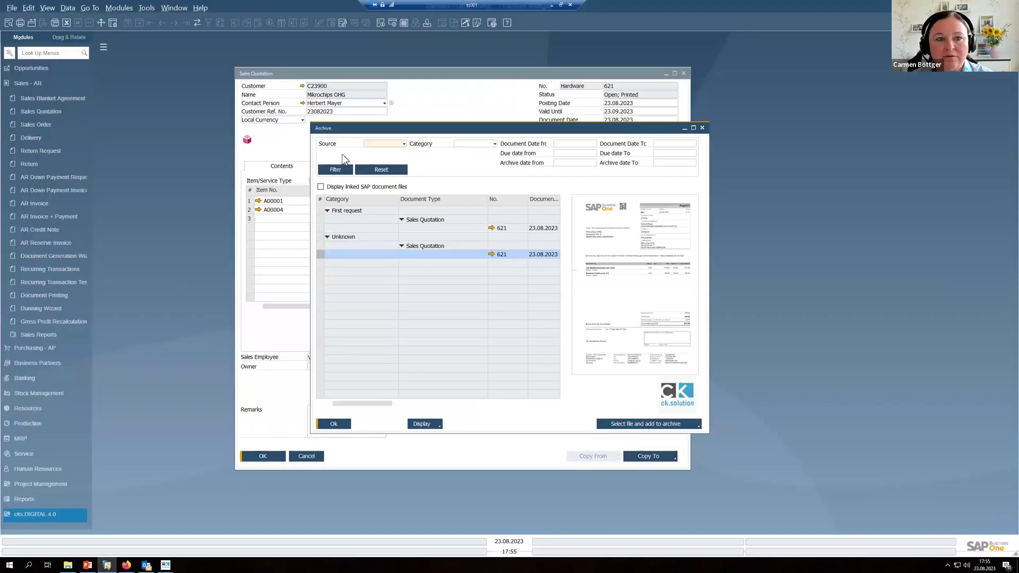
{"action": "left_click", "coordinate": [400, 170]}
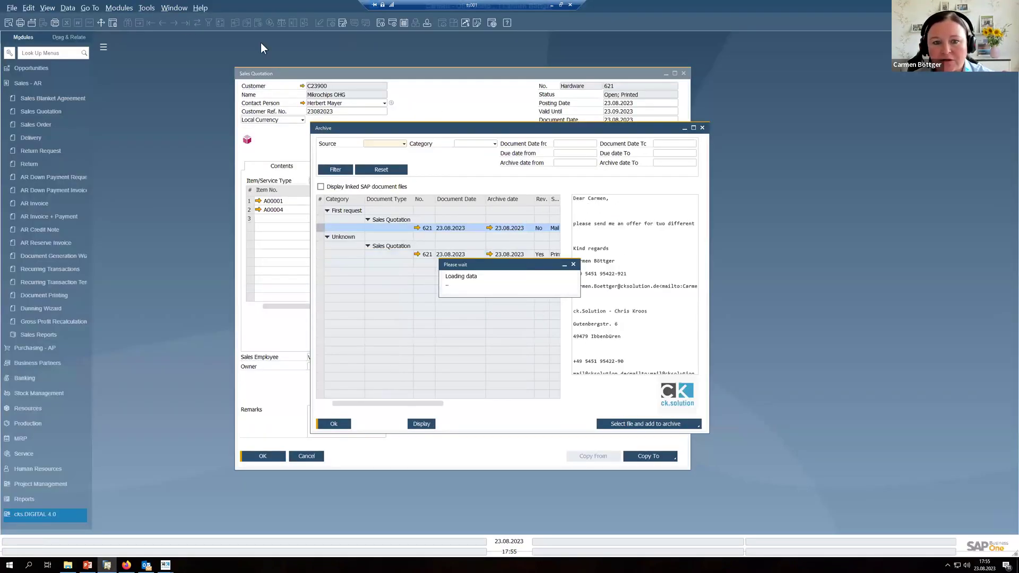
{"action": "left_click", "coordinate": [198, 21]}
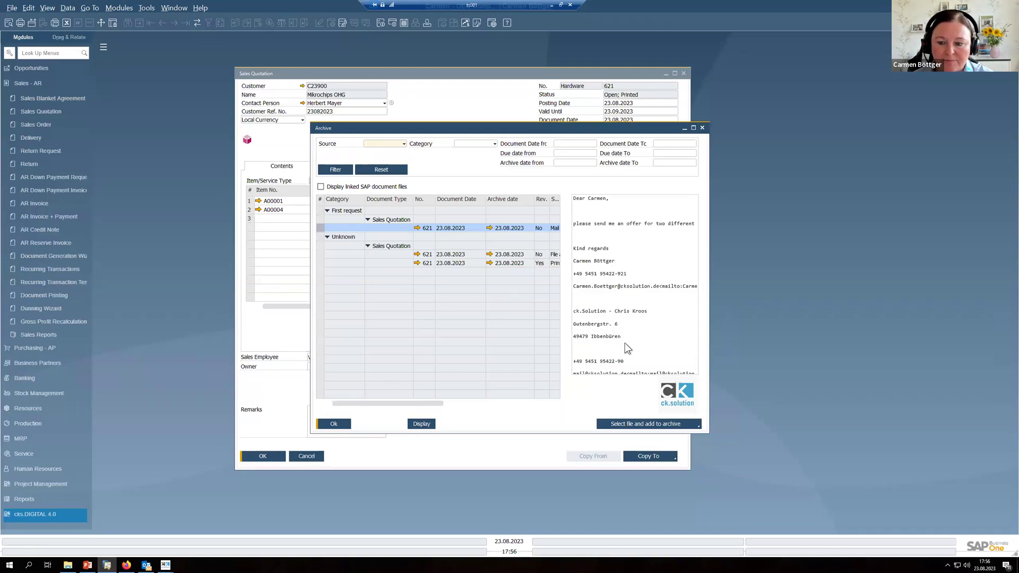
{"action": "key", "text": "Down"}
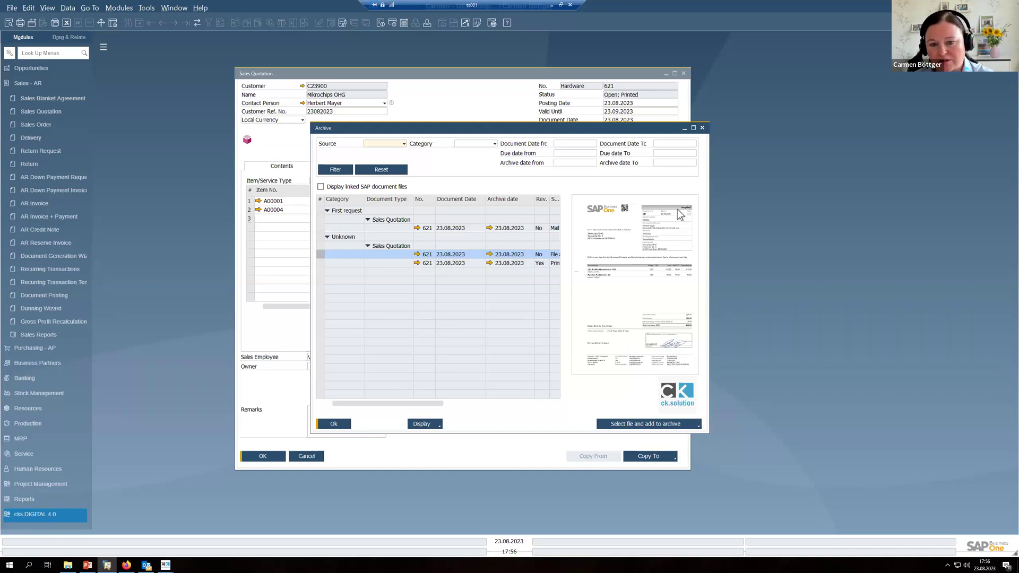
{"action": "left_click", "coordinate": [703, 128]}
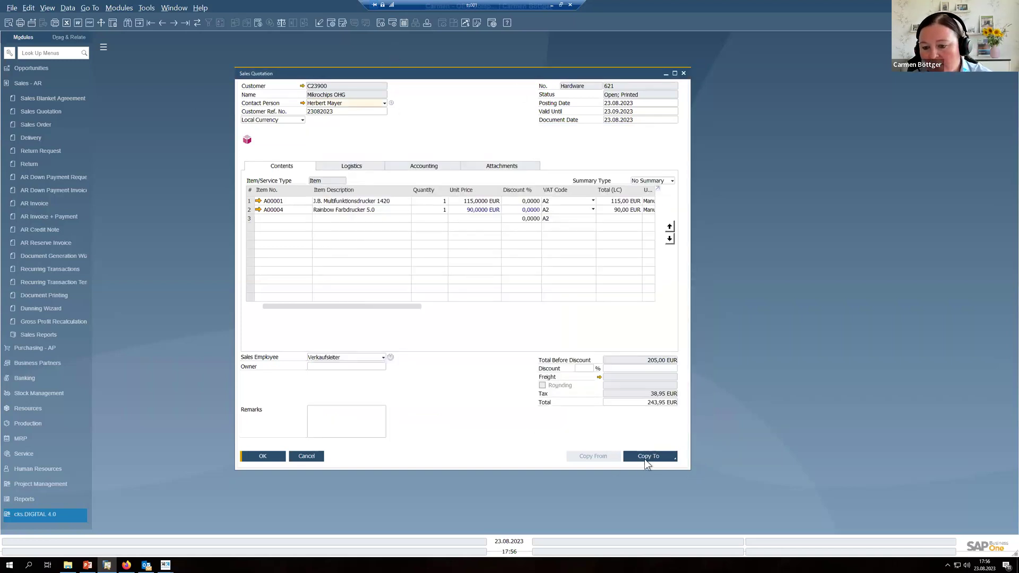
- Copy the sales quotation to a delivery and add the delivery document
{"action": "left_click", "coordinate": [675, 458]}
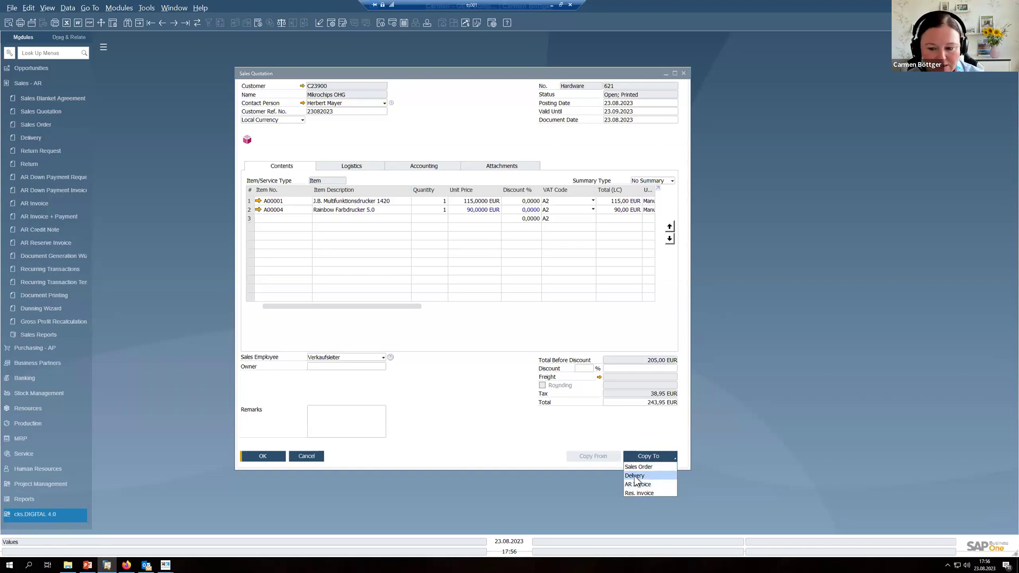
{"action": "left_click", "coordinate": [636, 477]}
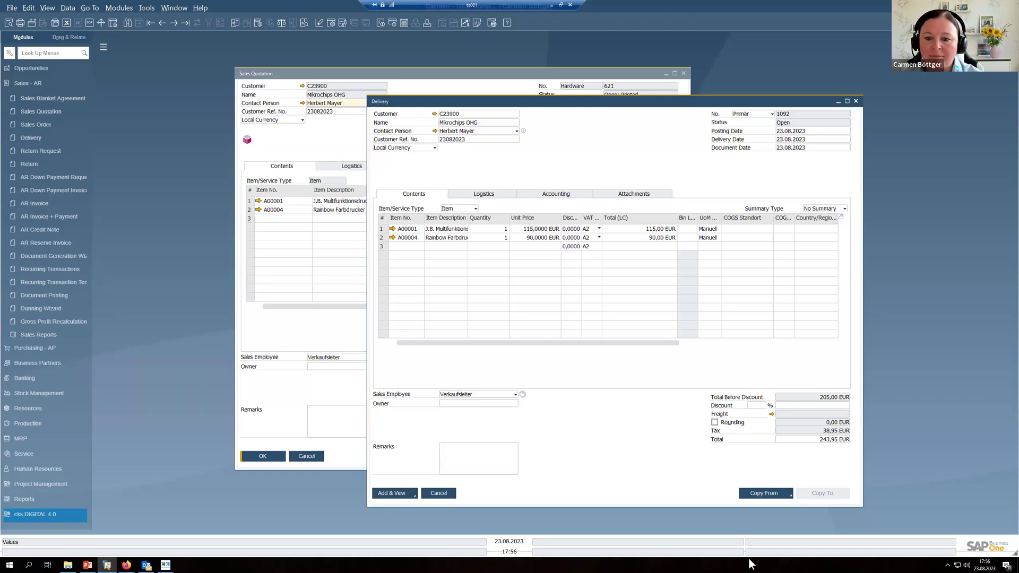
{"action": "left_click", "coordinate": [387, 491]}
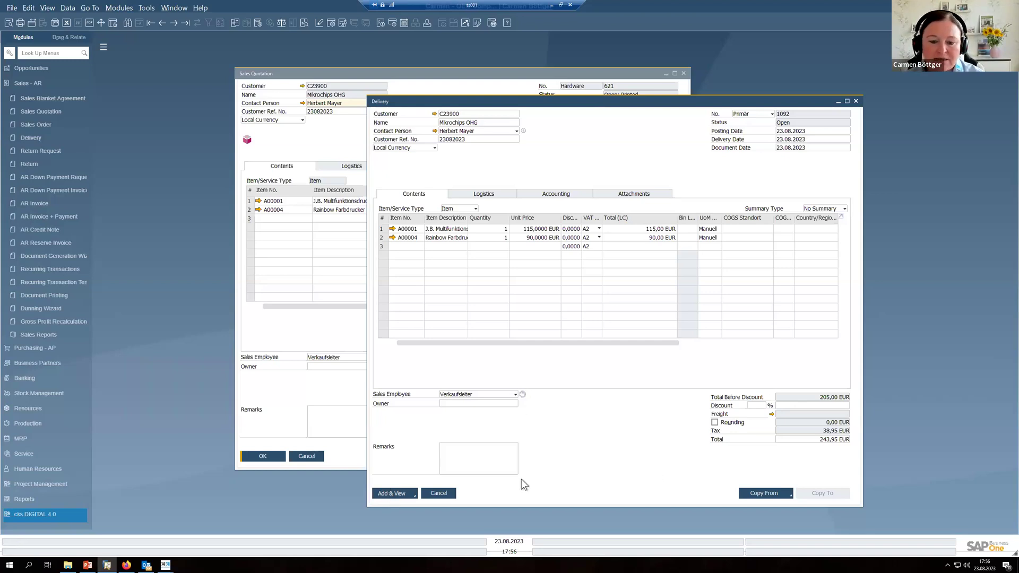
{"action": "left_click", "coordinate": [401, 298]}
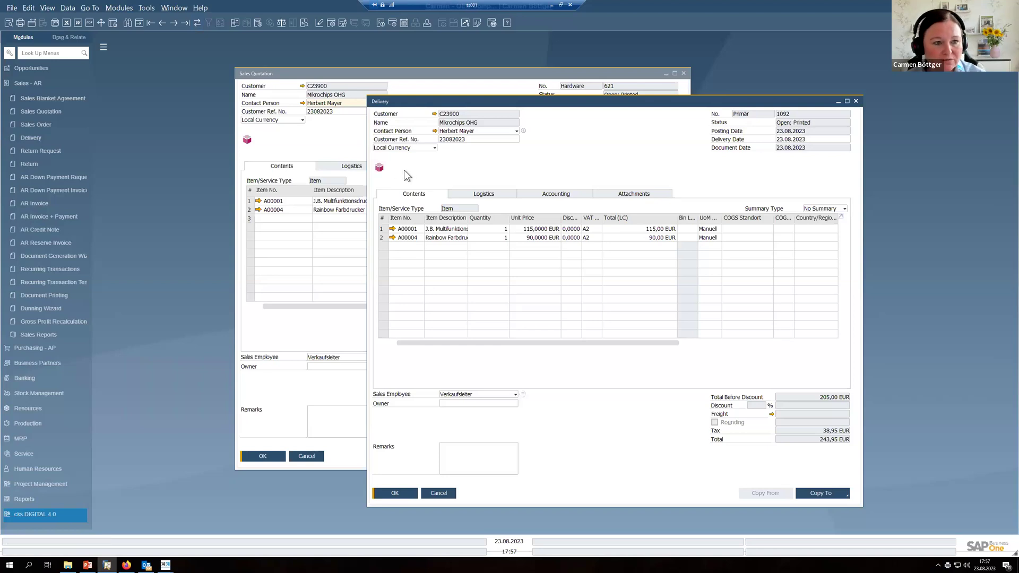
- Copy the delivery to an AR invoice and add it, accepting the duplicate customer reference number
{"action": "left_click", "coordinate": [844, 496]}
{"action": "left_click", "coordinate": [824, 520]}
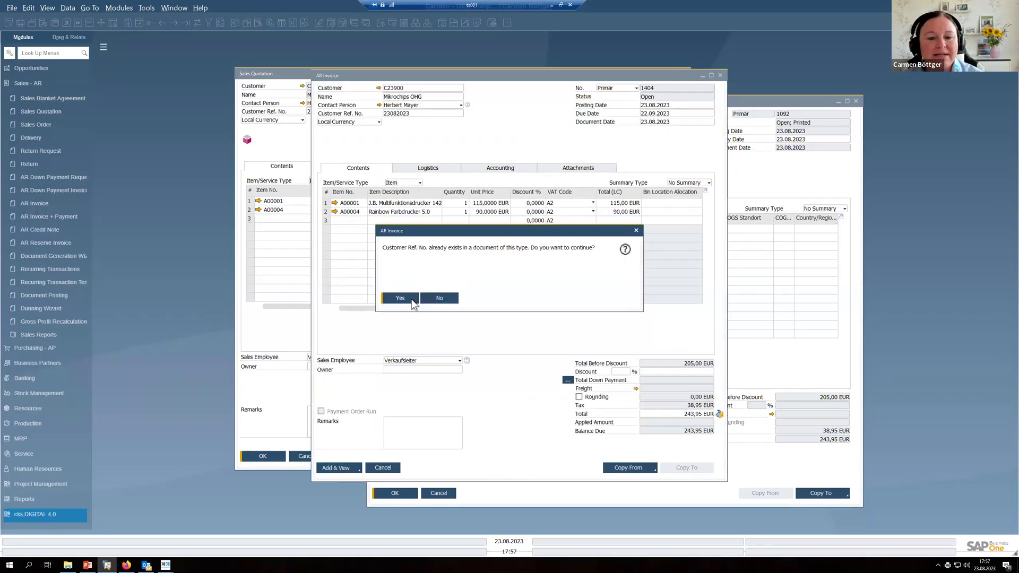
{"action": "key", "text": "Return"}
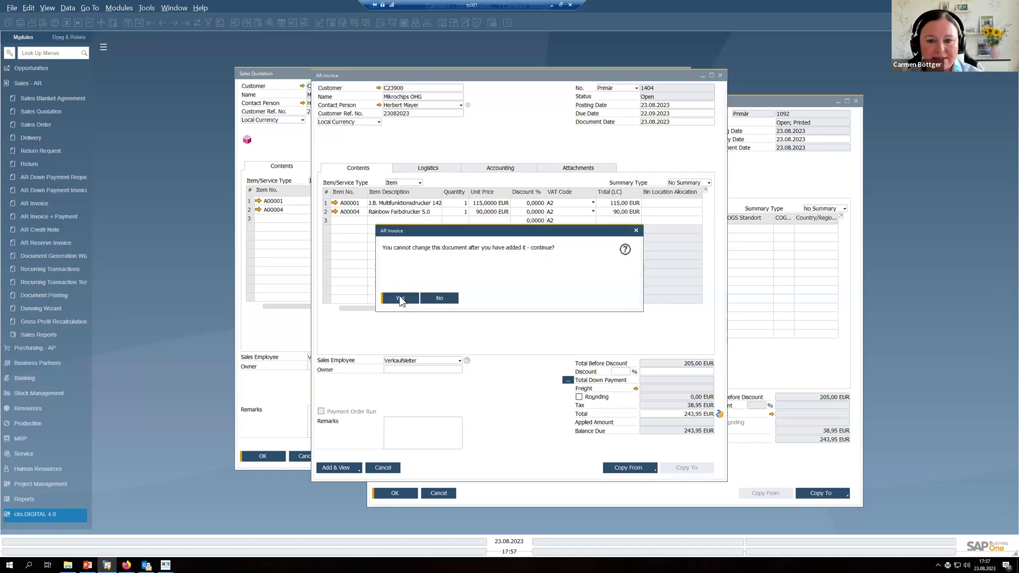
{"action": "left_click", "coordinate": [399, 299]}
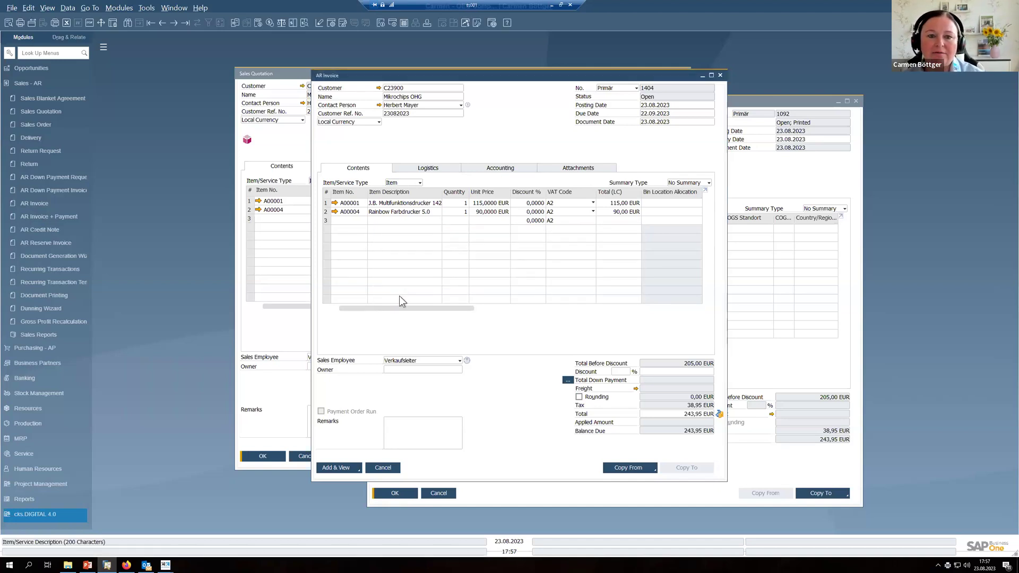
- Display the AR invoice's relationship map and open the delivery from it
{"action": "right_click", "coordinate": [460, 145]}
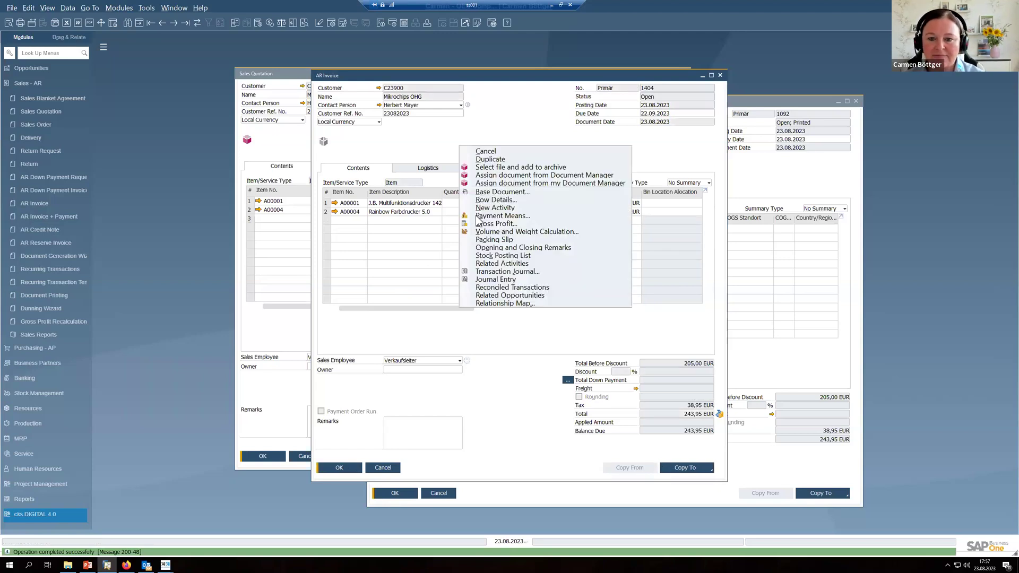
{"action": "left_click", "coordinate": [501, 304]}
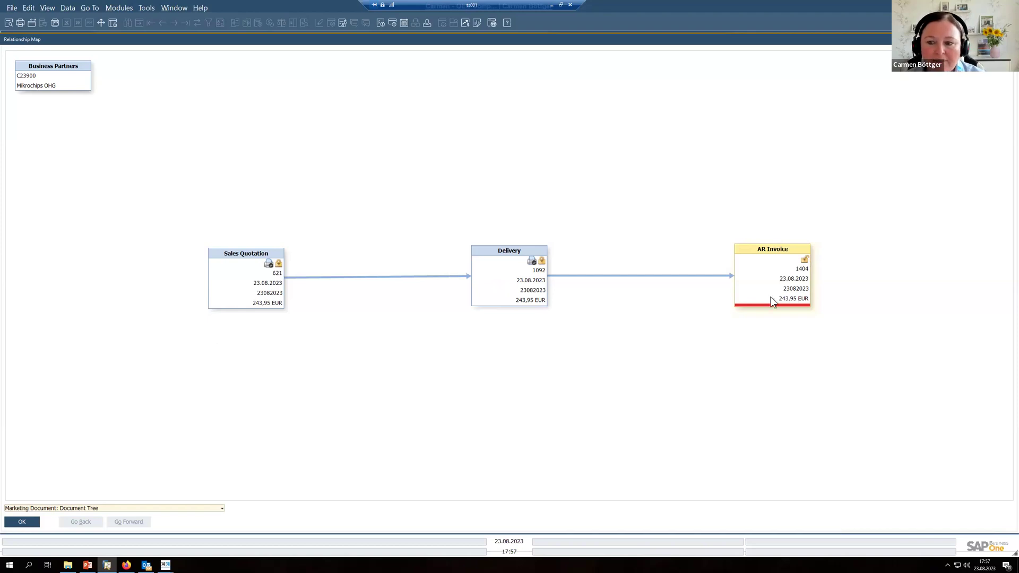
{"action": "double_click", "coordinate": [498, 269]}
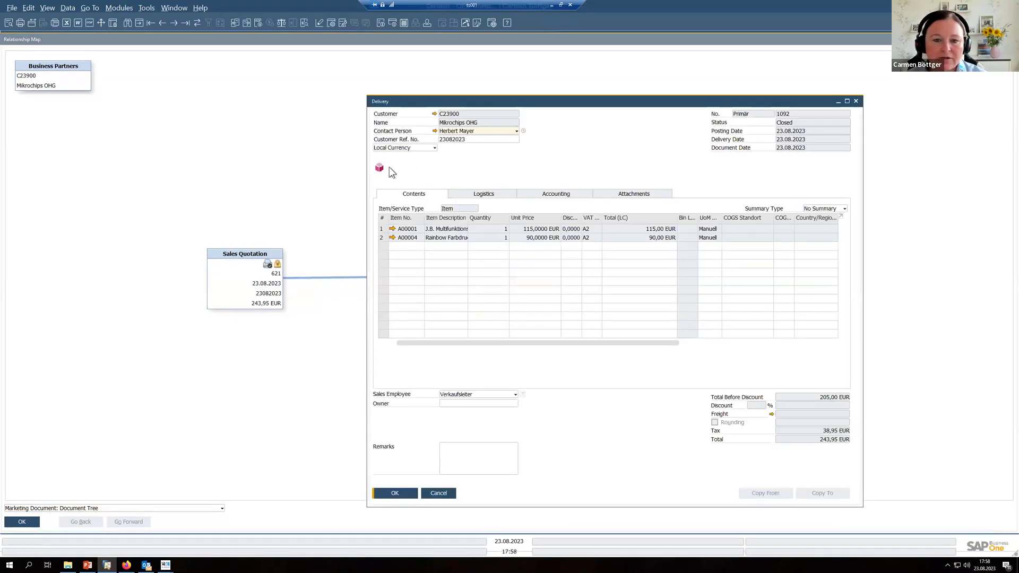
- Open the delivery's cks.DMS archive with linked SAP document files displayed, and preview the signed sales quotation
{"action": "right_click", "coordinate": [557, 149]}
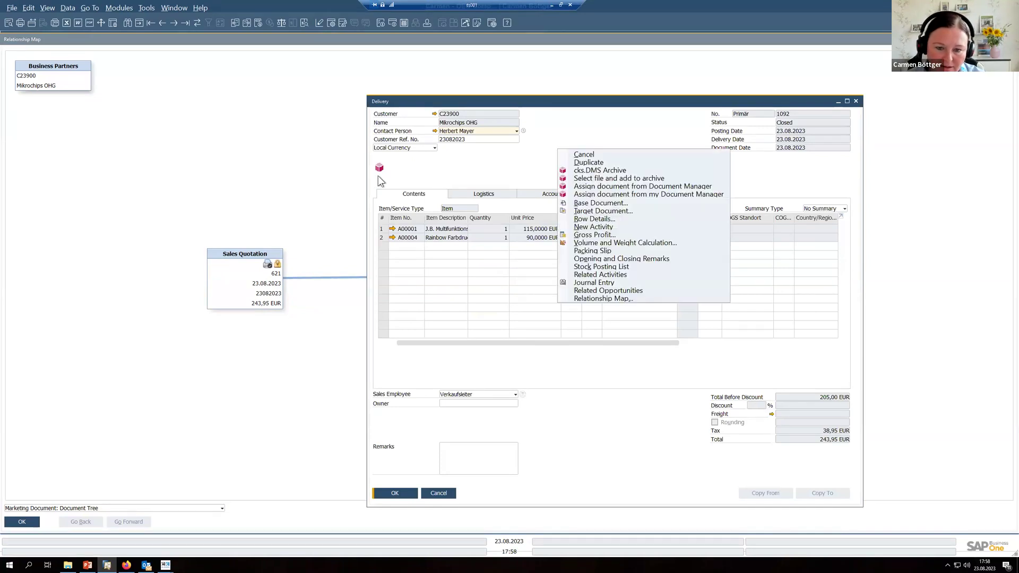
{"action": "left_click", "coordinate": [593, 170]}
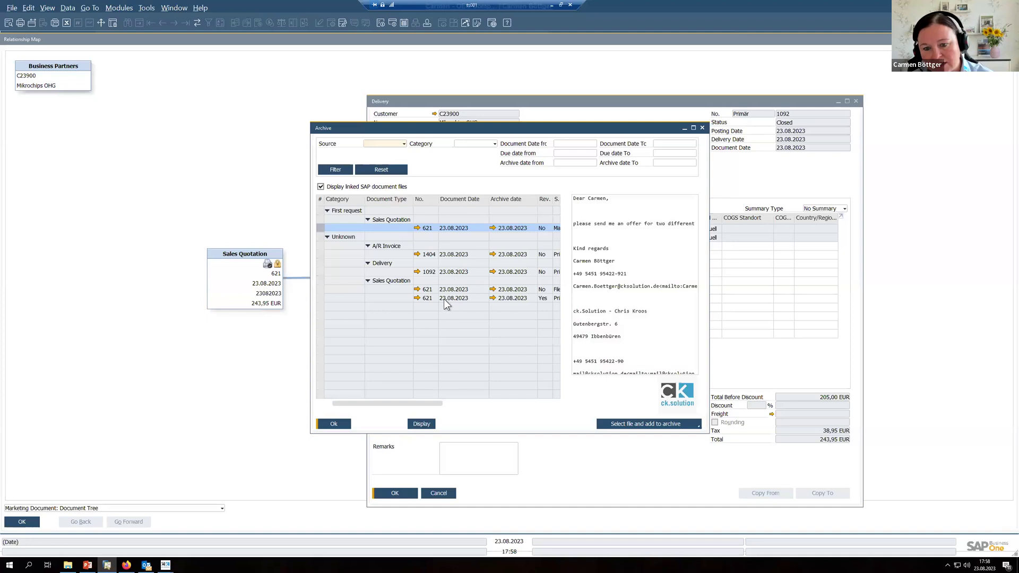
{"action": "left_click", "coordinate": [506, 290]}
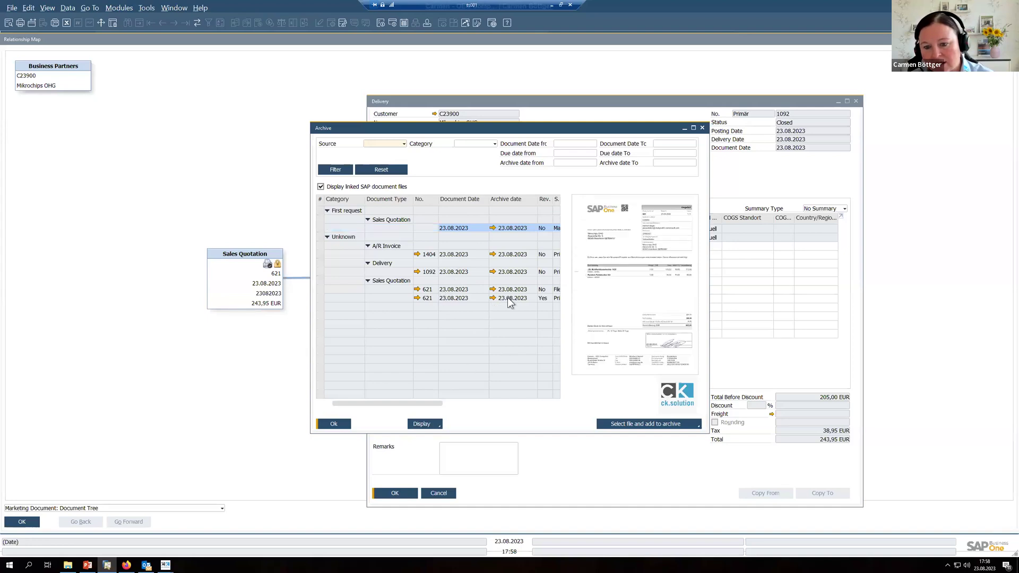
- Preview the archived printed sales quotation, delivery and A/R invoice, and close the archive, delivery and relationship map
{"action": "left_click", "coordinate": [543, 297]}
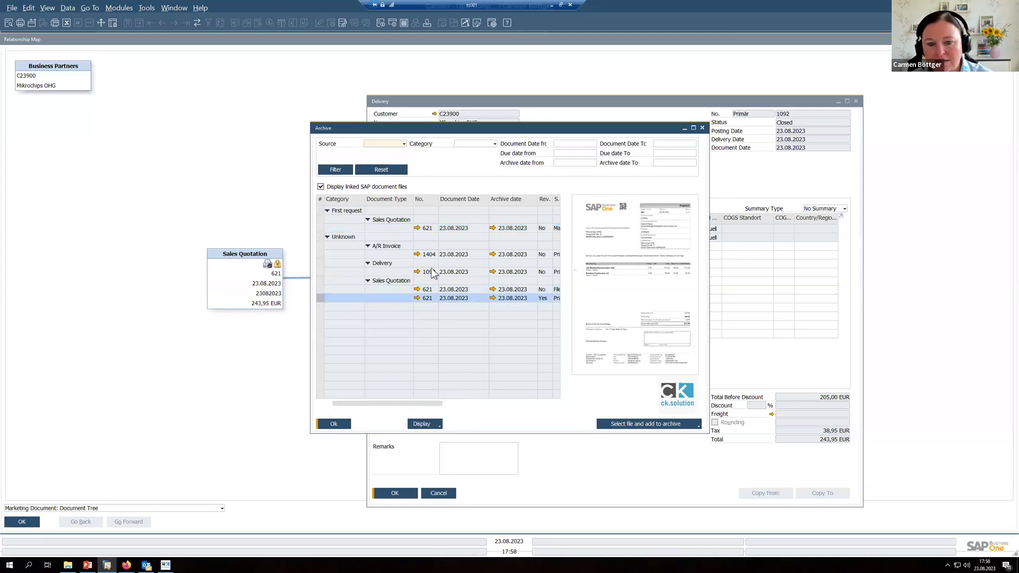
{"action": "left_click", "coordinate": [472, 272]}
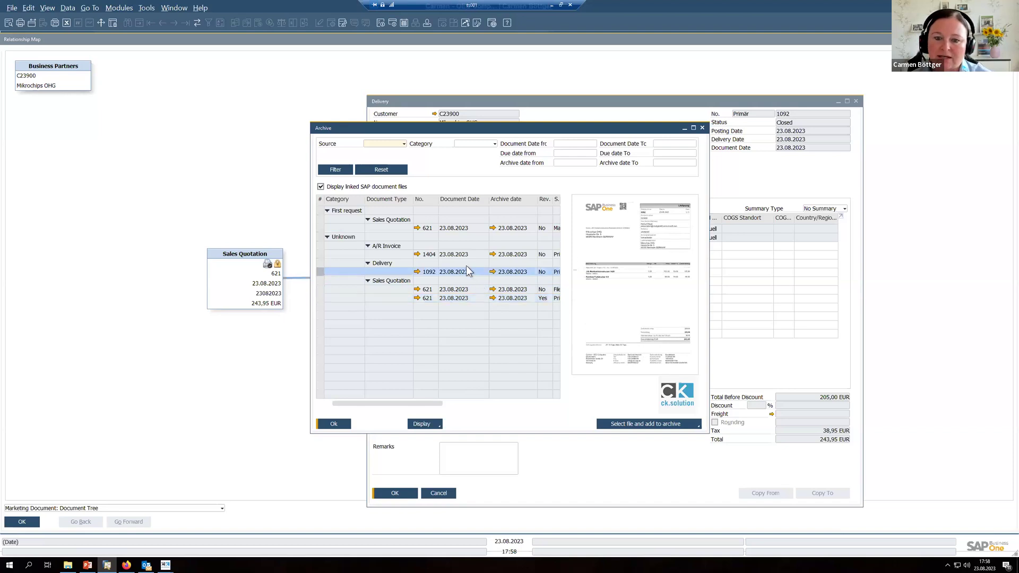
{"action": "left_click", "coordinate": [464, 258]}
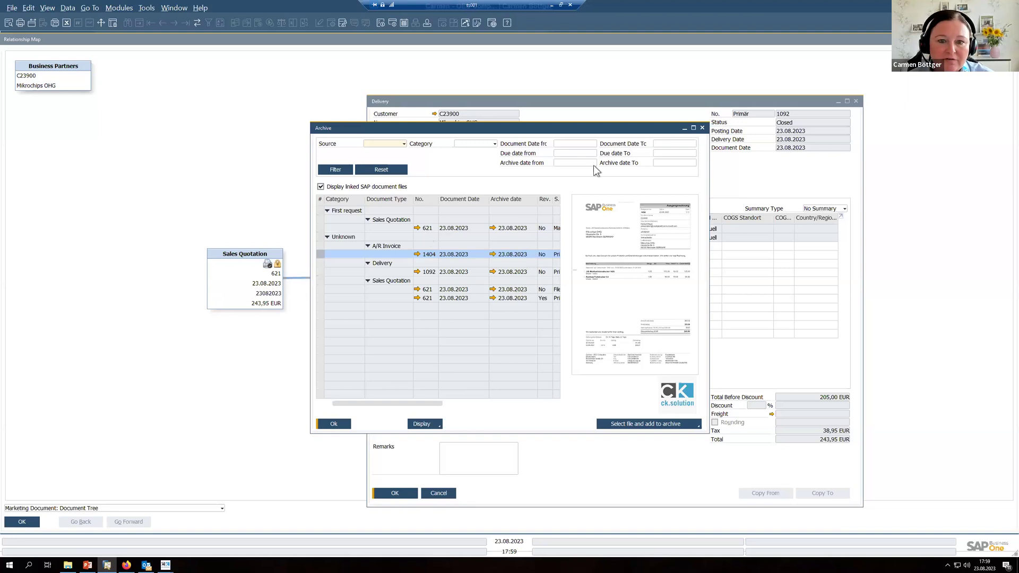
{"action": "left_click", "coordinate": [702, 128]}
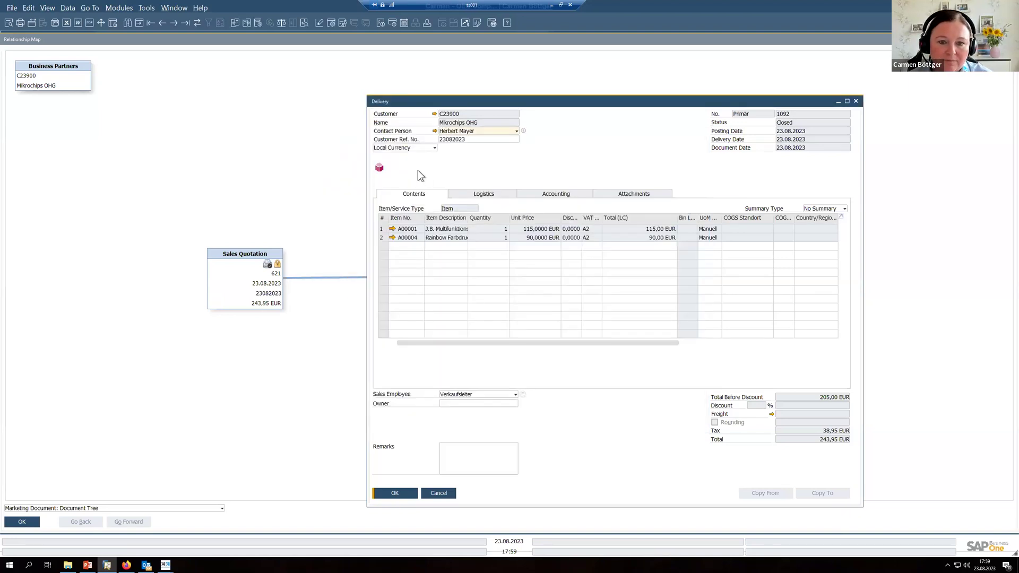
{"action": "left_click", "coordinate": [856, 102]}
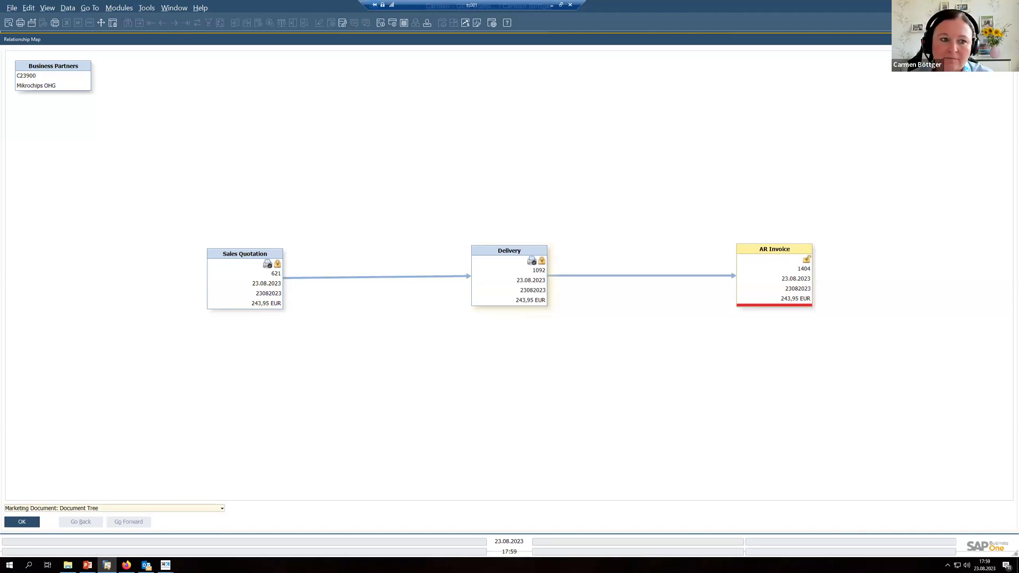
{"action": "left_click", "coordinate": [1012, 39]}
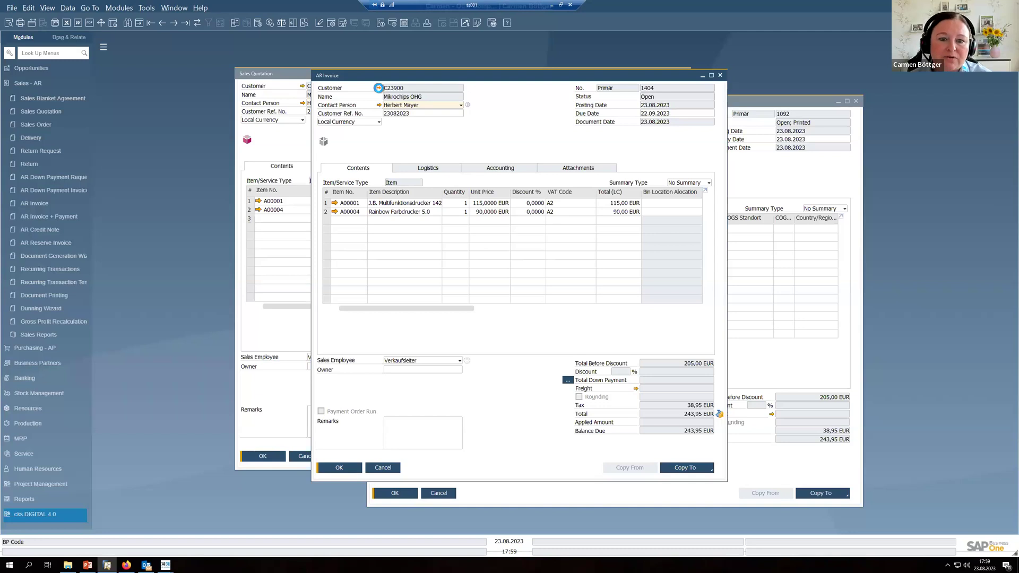
- Open the AR invoice customer's business partner master data and display its cks.DMS archive in a maximized window
{"action": "left_click", "coordinate": [377, 88]}
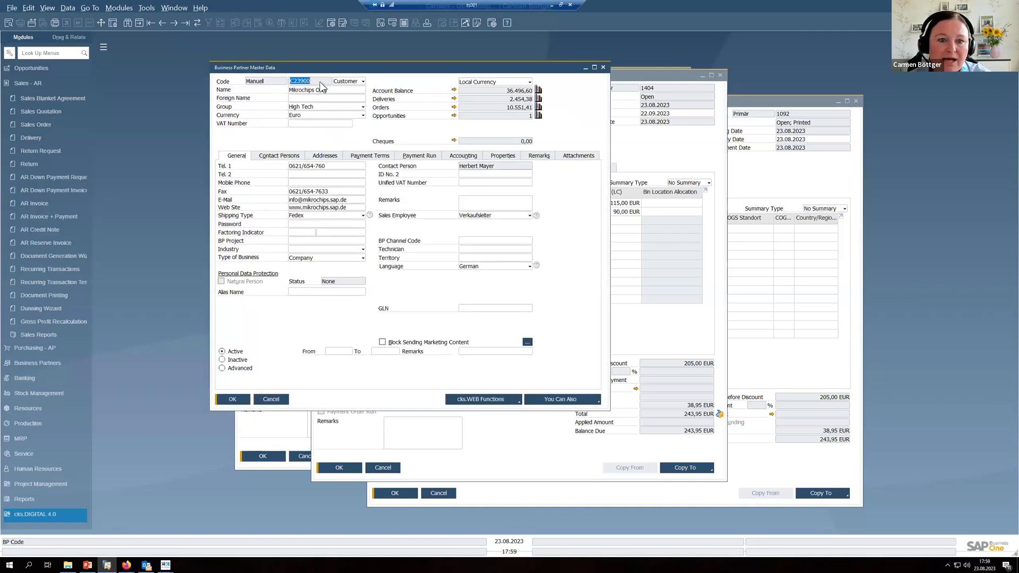
{"action": "right_click", "coordinate": [352, 132]}
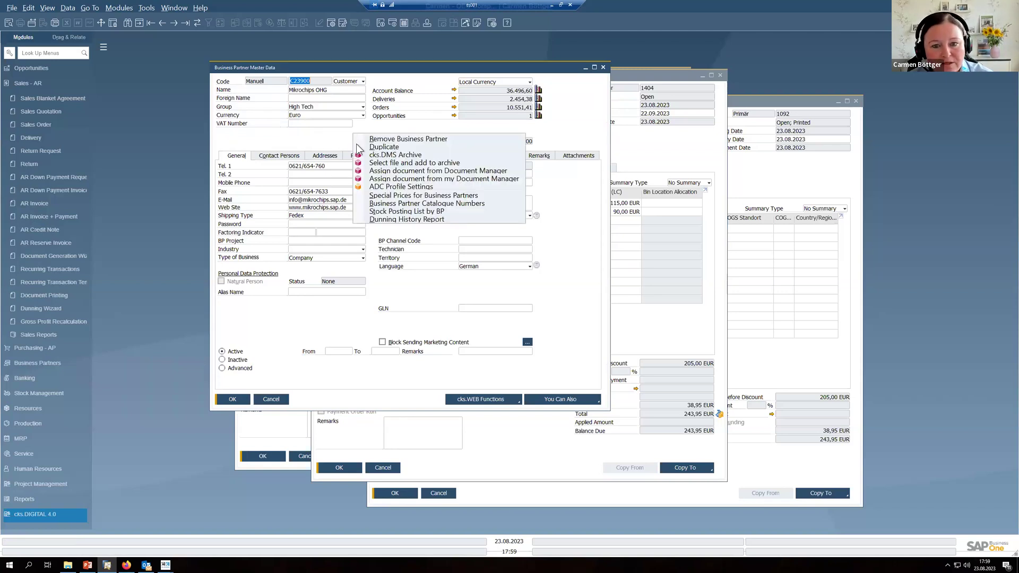
{"action": "left_click", "coordinate": [399, 158]}
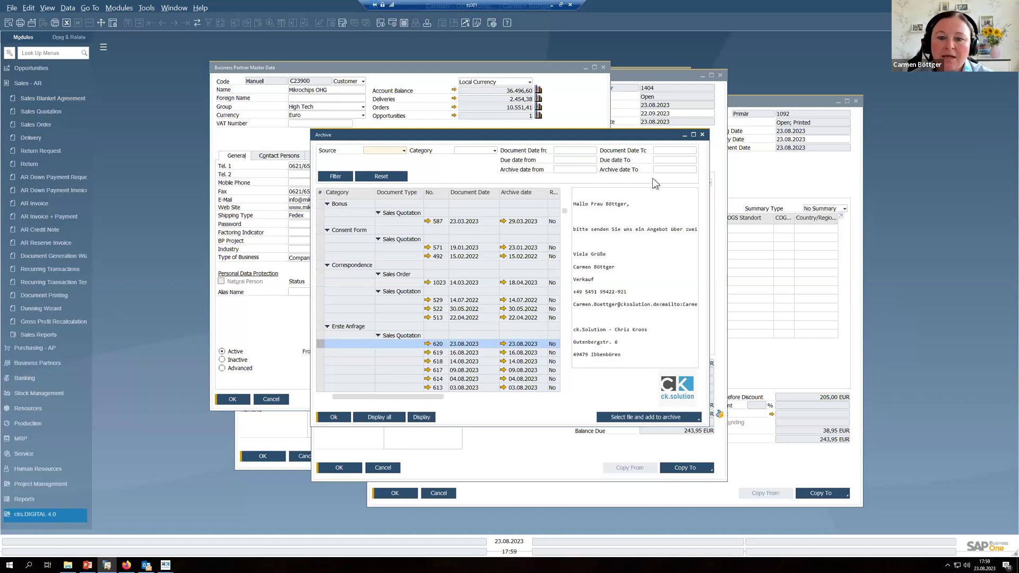
{"action": "left_click", "coordinate": [693, 135]}
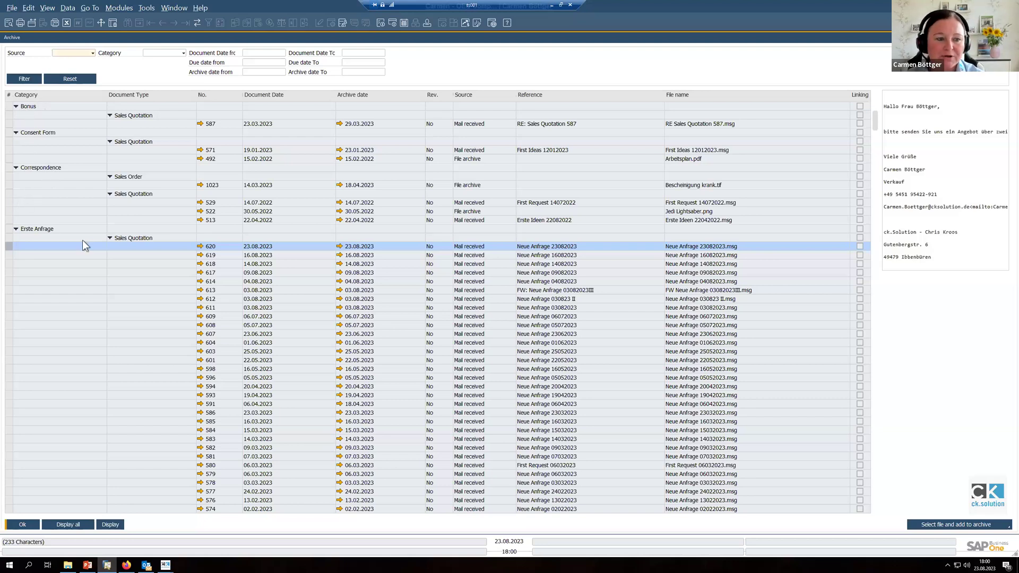
- Review the archive's category filter options, and close the archive, business partner master data and AR invoice
{"action": "left_click", "coordinate": [183, 53]}
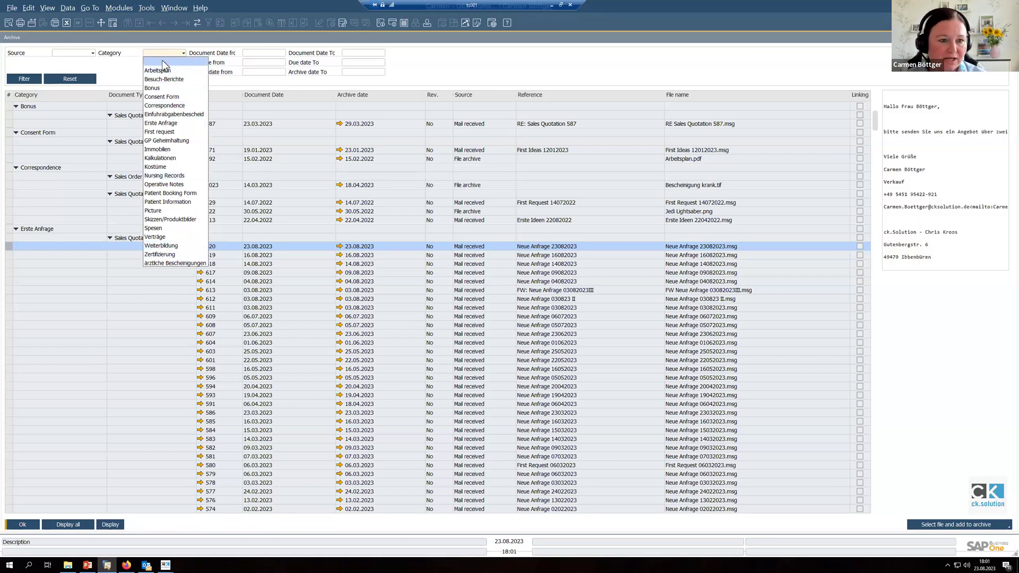
{"action": "left_click", "coordinate": [110, 75]}
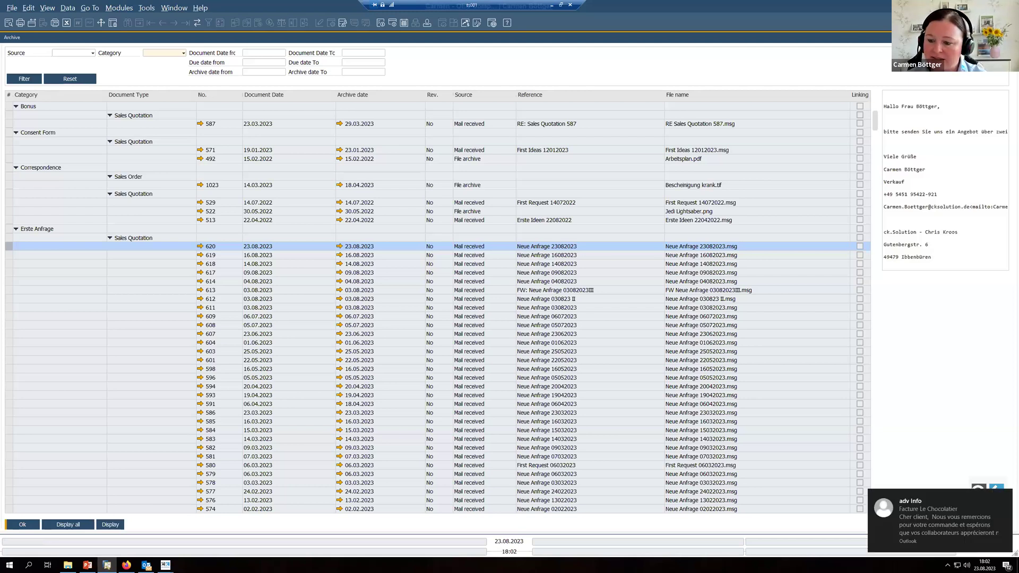
{"action": "key", "text": "ctrl+Tab"}
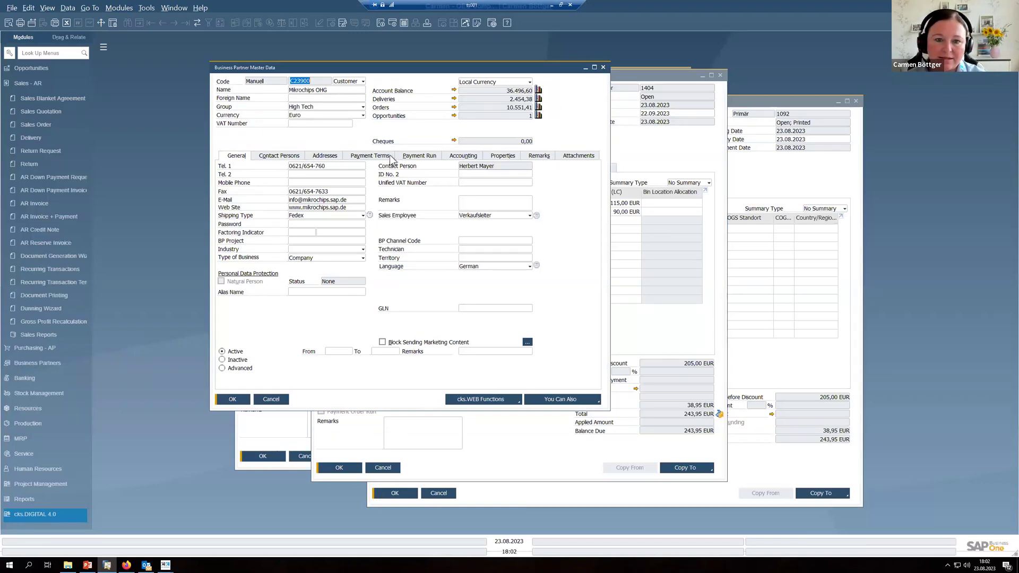
{"action": "left_click", "coordinate": [603, 69]}
{"action": "left_click", "coordinate": [720, 76]}
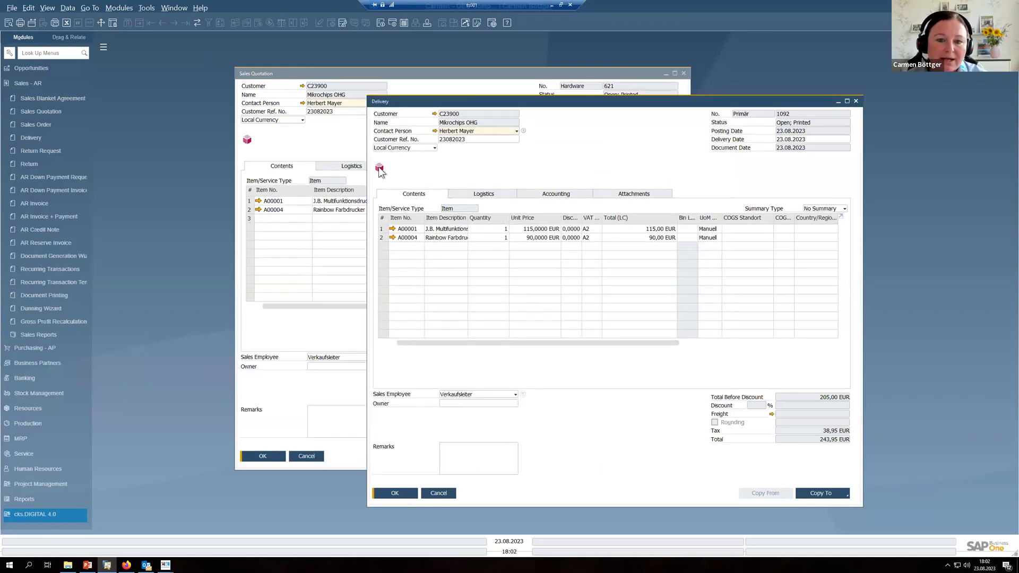
- View the delivery's archived revision, and close the revision, the delivery and the sales quotation
{"action": "left_click", "coordinate": [379, 169]}
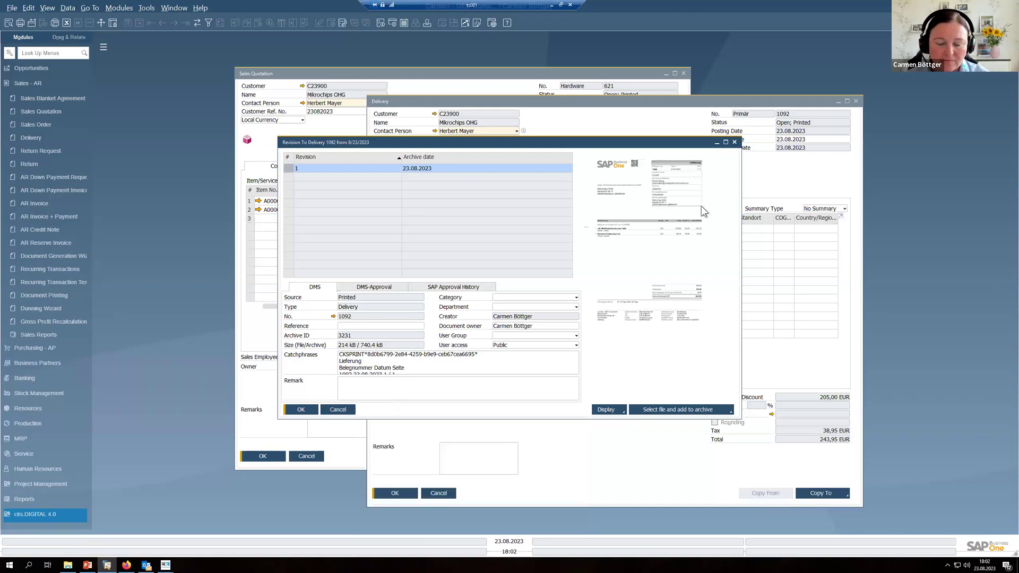
{"action": "left_click", "coordinate": [734, 143]}
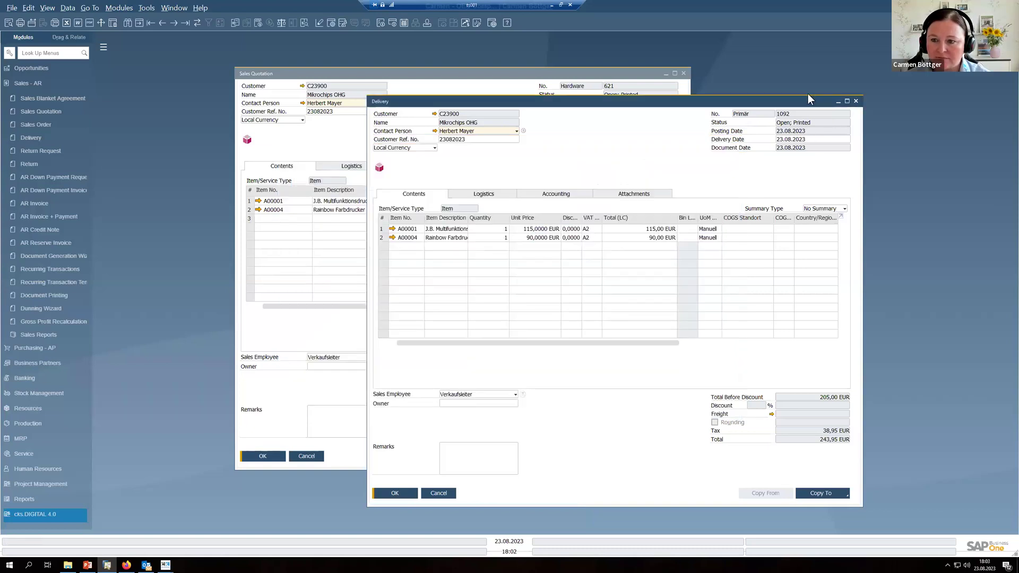
{"action": "left_click", "coordinate": [684, 74]}
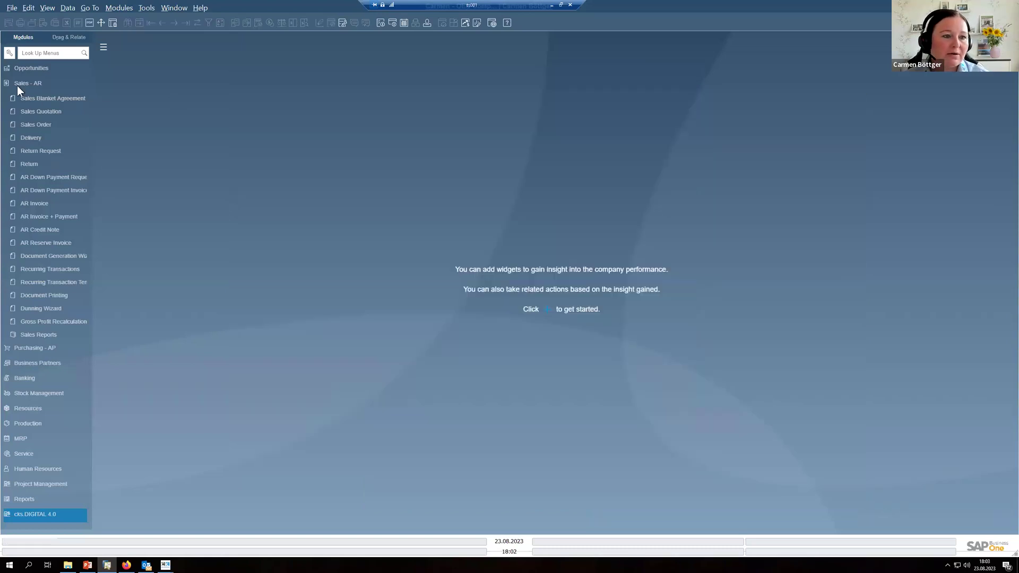
- Search the cks.DIGITAL 4.0 archive for document number 1092 and close the search results
{"action": "left_click", "coordinate": [17, 85]}
{"action": "left_click", "coordinate": [17, 84]}
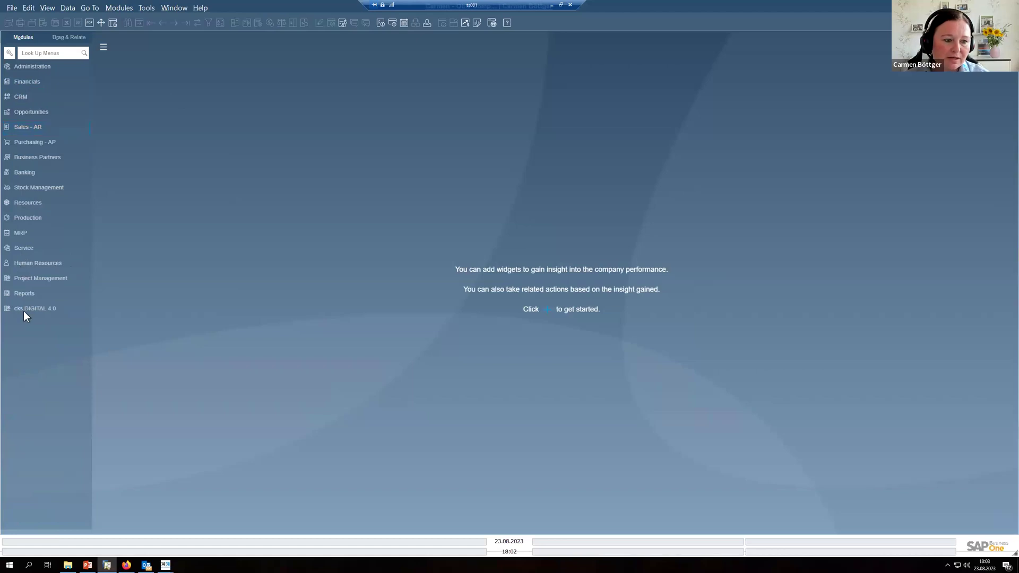
{"action": "left_click", "coordinate": [52, 313]}
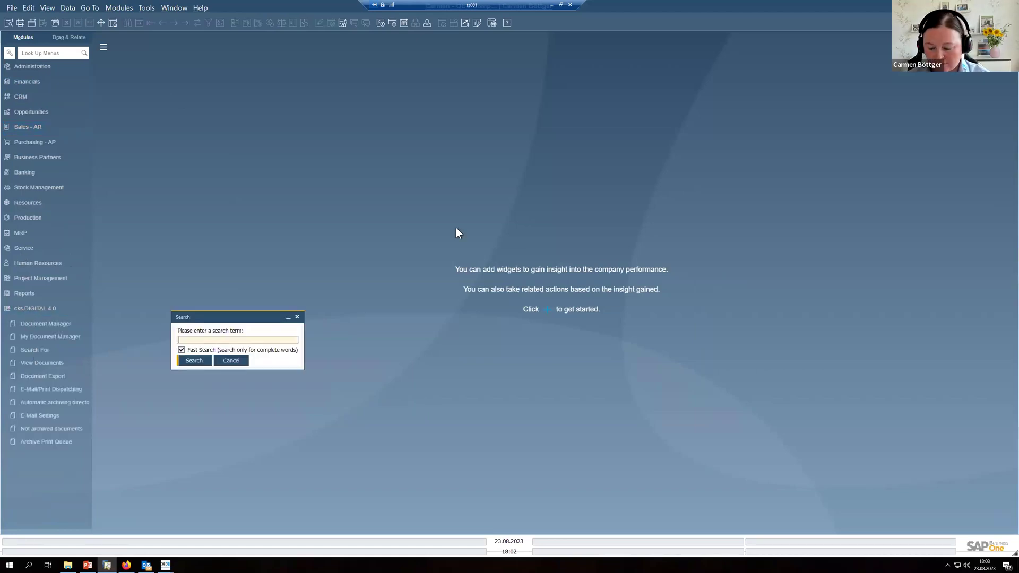
{"action": "type", "text": "1092"}
{"action": "key", "text": "Return"}
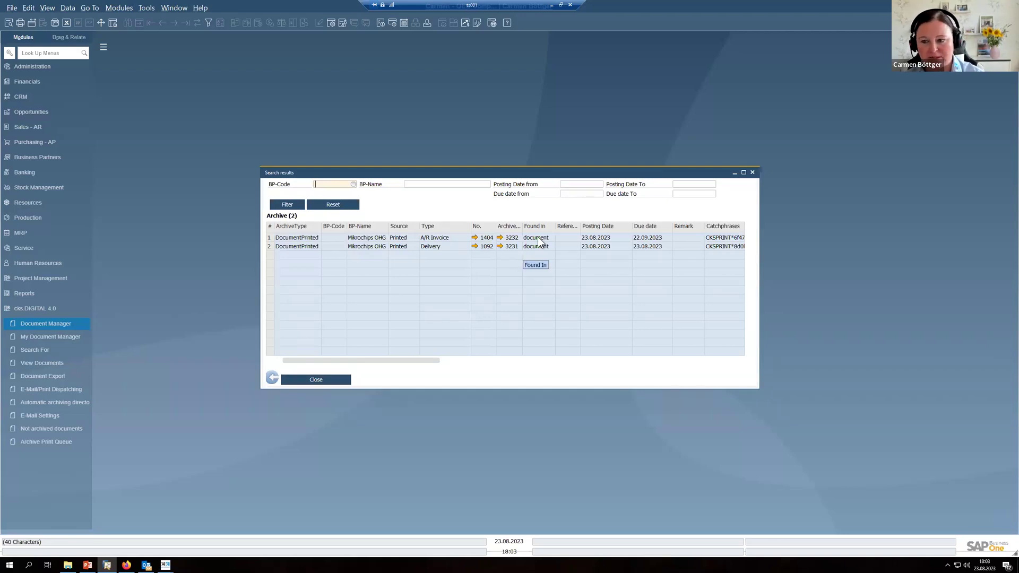
{"action": "left_click", "coordinate": [752, 172]}
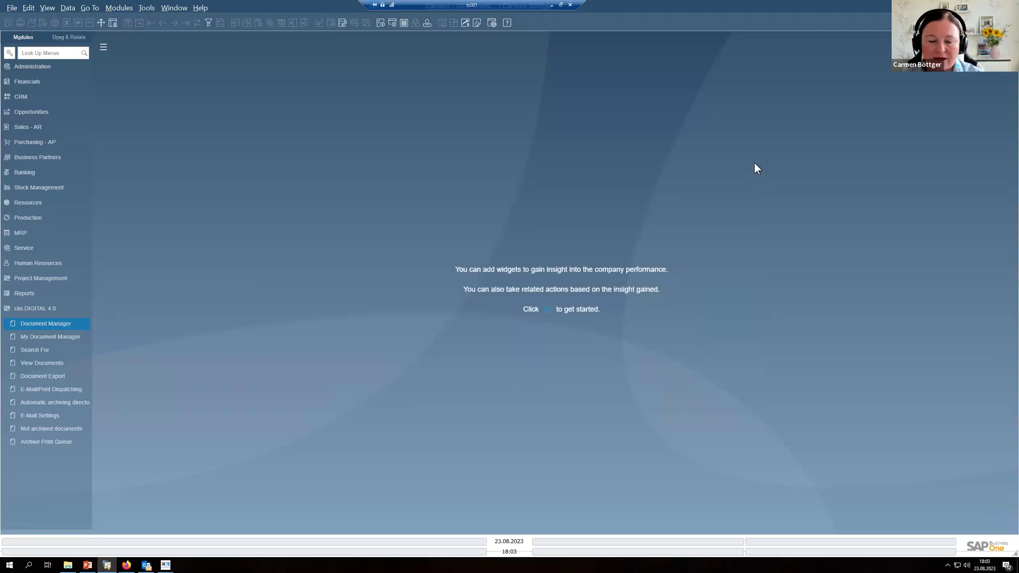
{"action": "left_click", "coordinate": [32, 306]}
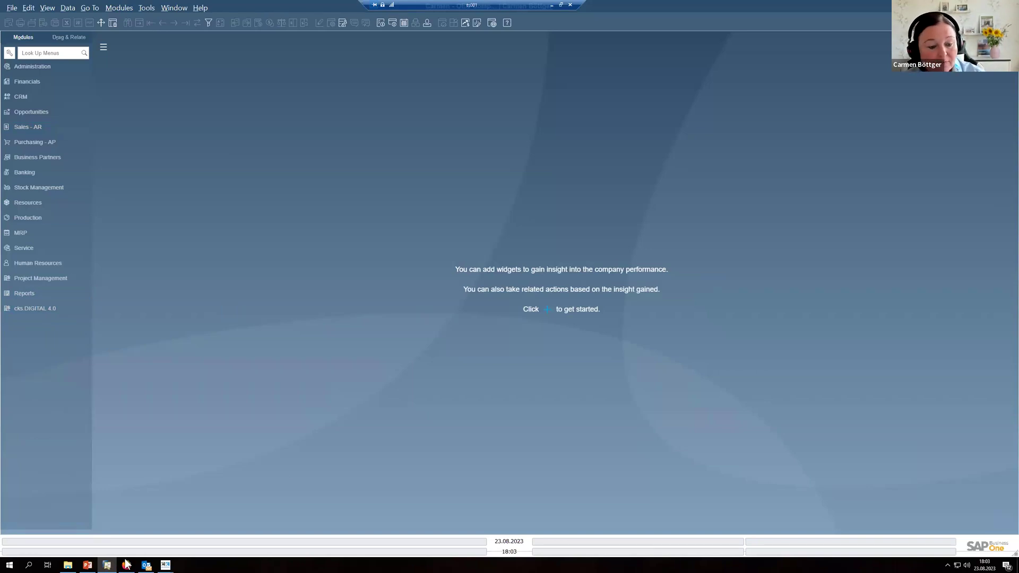
- Switch to Firefox and sign in to cks.WEB with the prefilled user credentials
{"action": "mouse_move", "coordinate": [127, 563]}
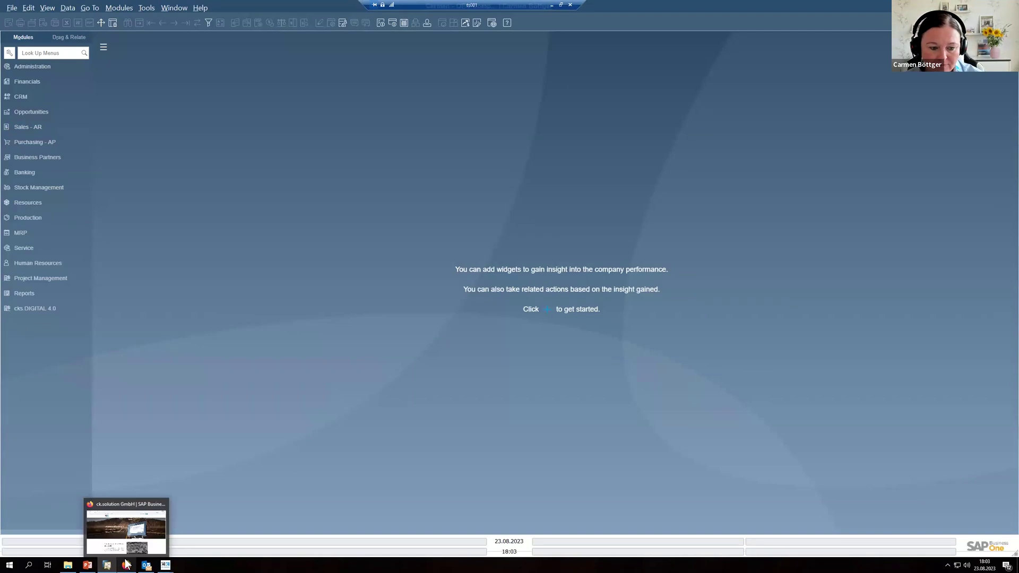
{"action": "left_click", "coordinate": [127, 563]}
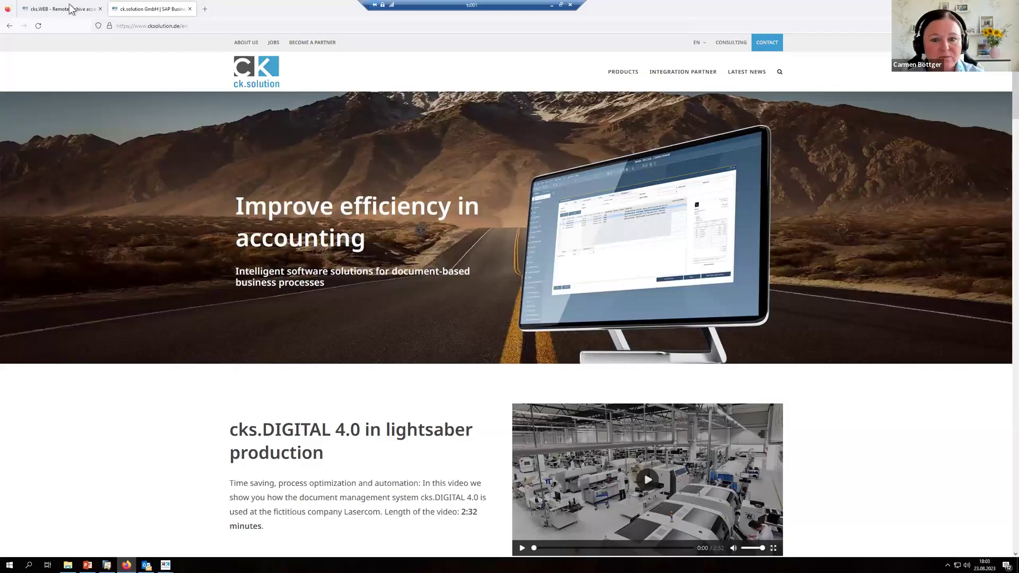
{"action": "left_click", "coordinate": [71, 9]}
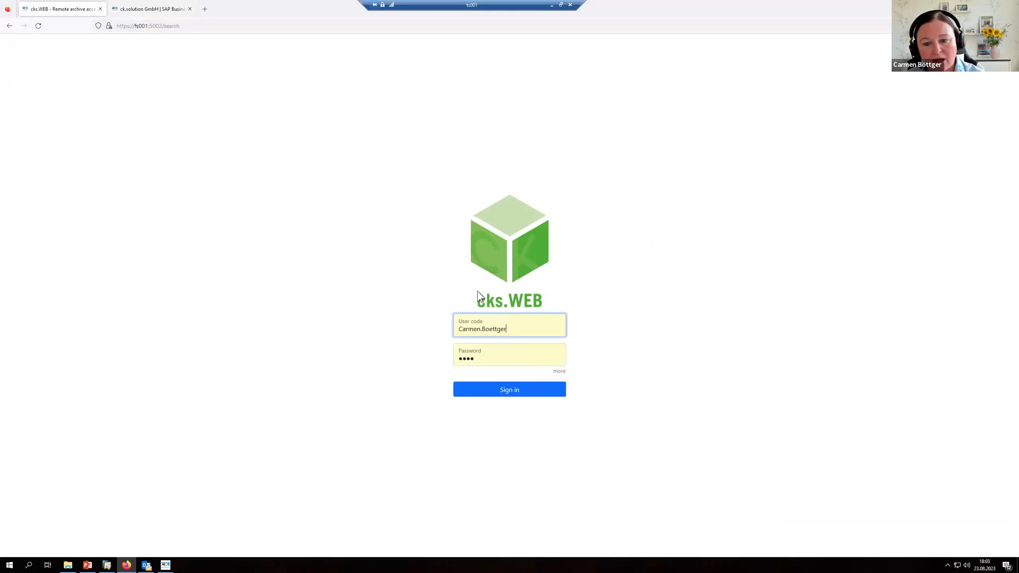
{"action": "left_click", "coordinate": [508, 397]}
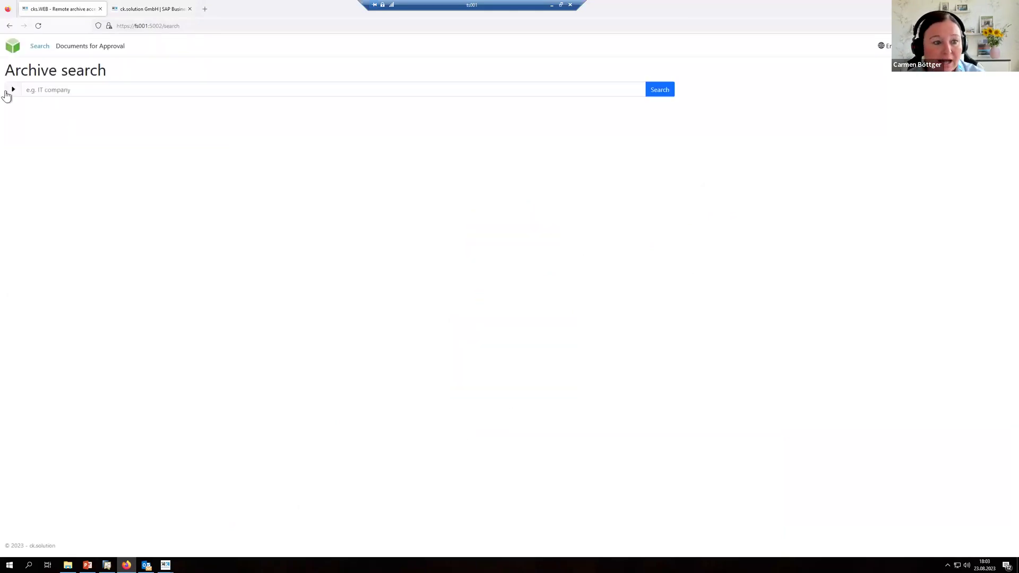
- Expand the archive search filters, set the category to Picture and run the search
{"action": "left_click", "coordinate": [12, 90]}
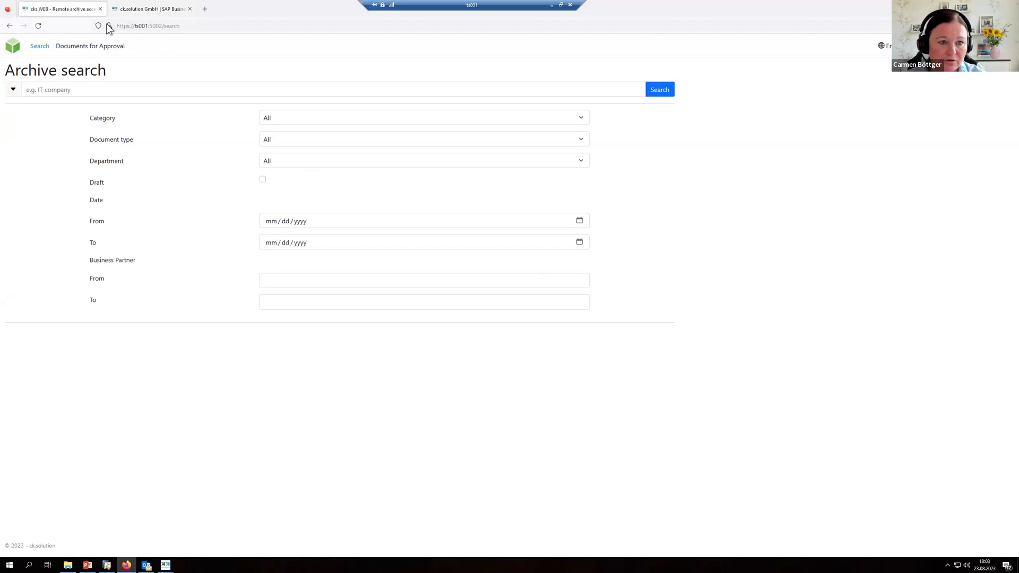
{"action": "left_click", "coordinate": [582, 139]}
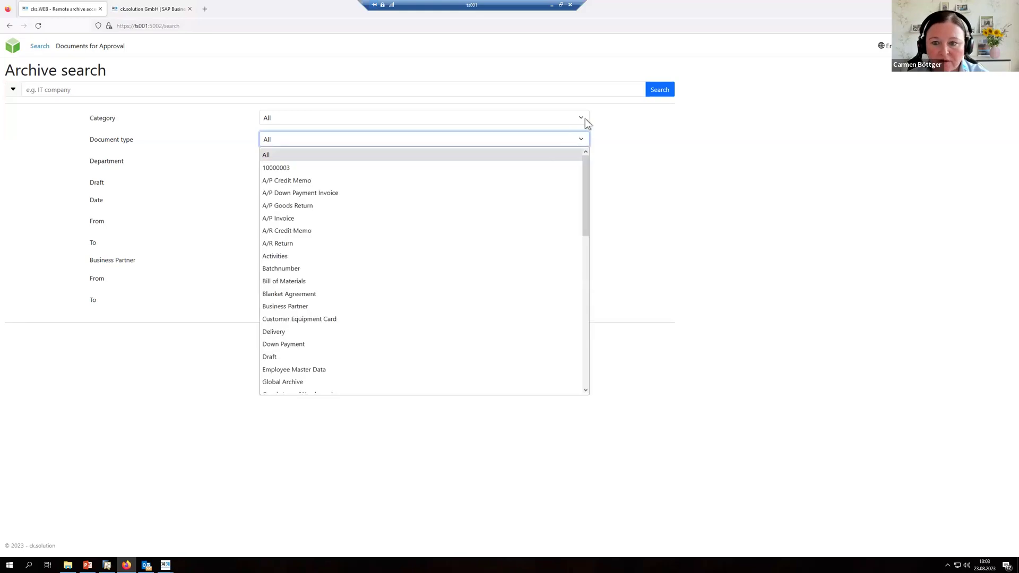
{"action": "left_click", "coordinate": [581, 117]}
{"action": "left_click", "coordinate": [273, 353]}
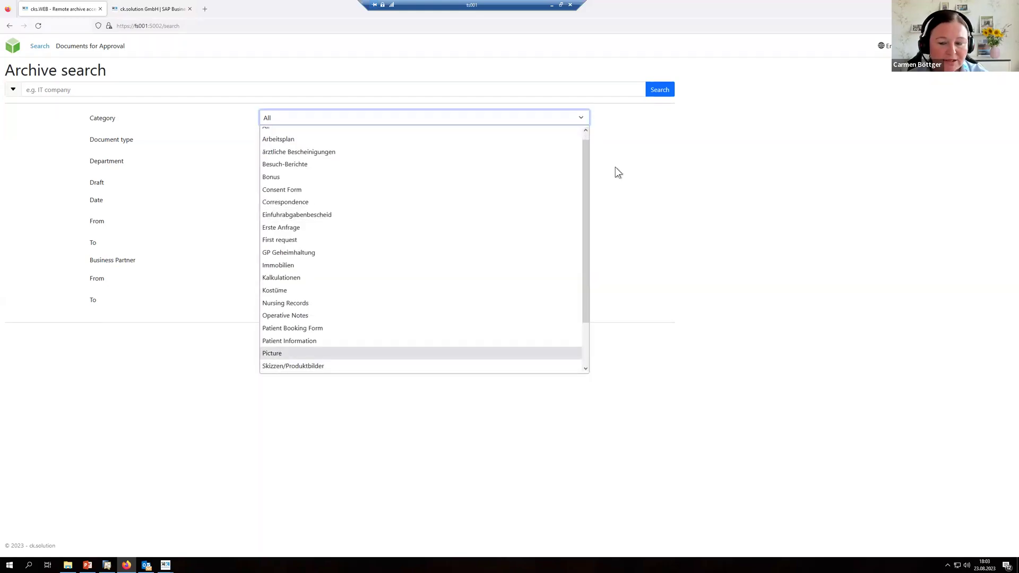
{"action": "left_click", "coordinate": [659, 91]}
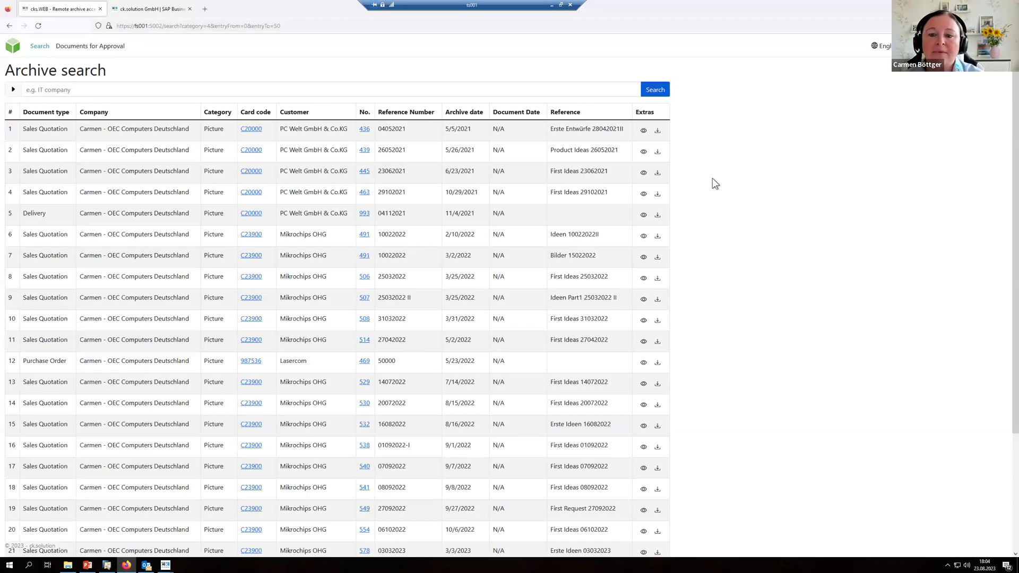
- Open Mikrochips OHG's sales quotation 491 and view its archived printed document with the revisions
{"action": "left_click", "coordinate": [365, 238]}
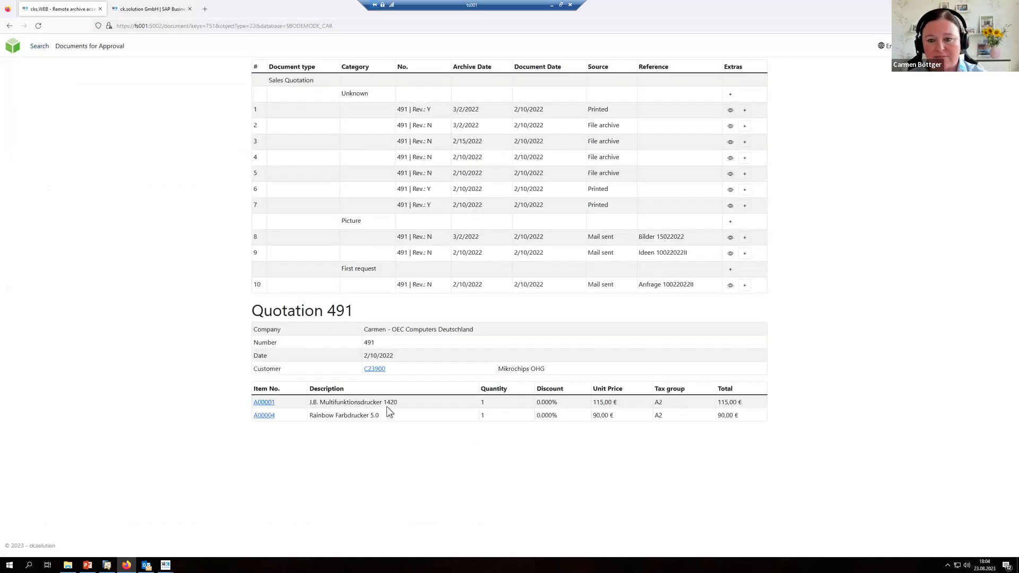
{"action": "left_click", "coordinate": [730, 192]}
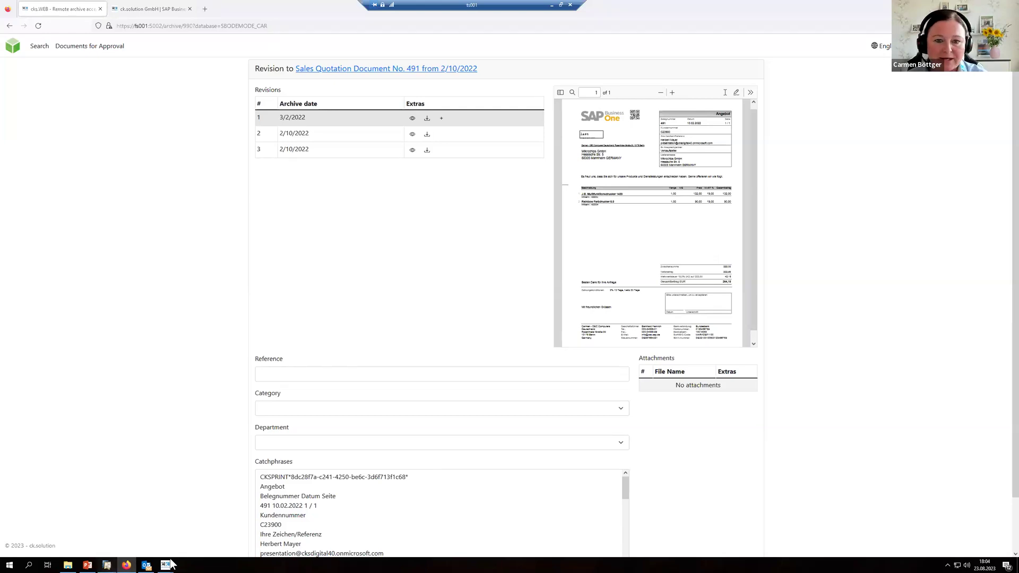
- Switch to the PowerPoint presentation and show slide 9, "Revisions (audit-proof archiving)"
{"action": "left_click", "coordinate": [106, 564]}
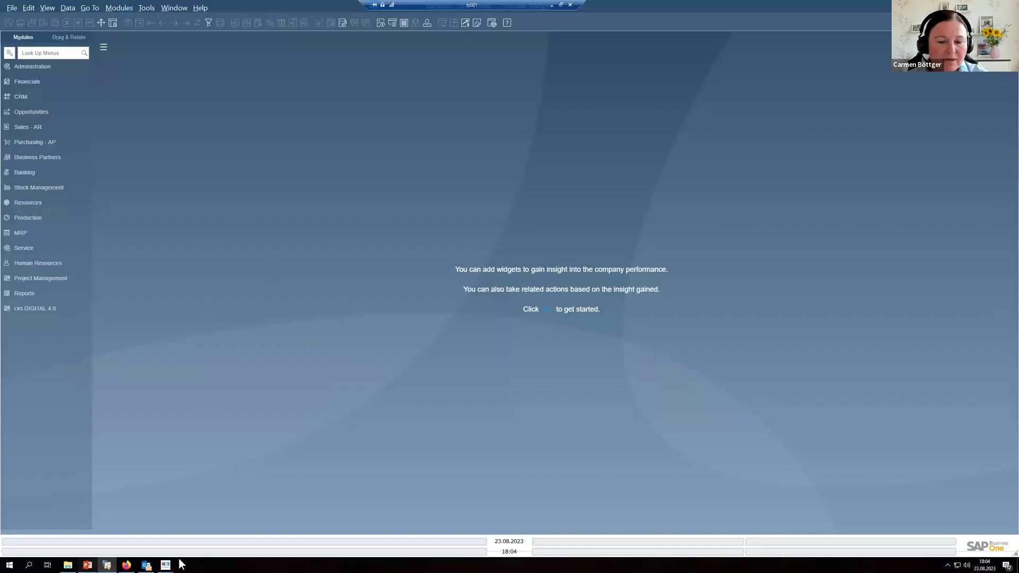
{"action": "key", "text": "alt+Tab"}
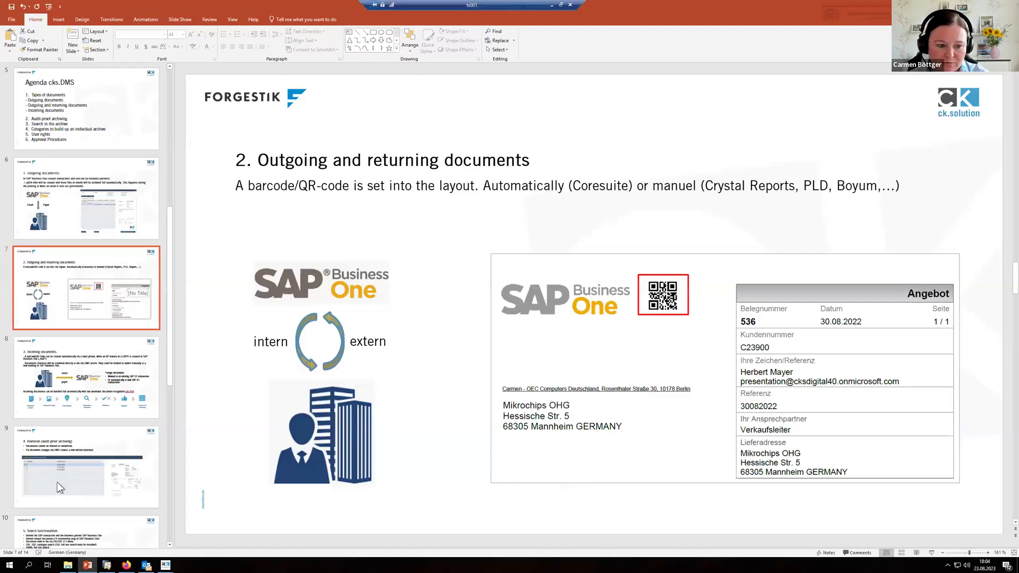
{"action": "left_click", "coordinate": [63, 458]}
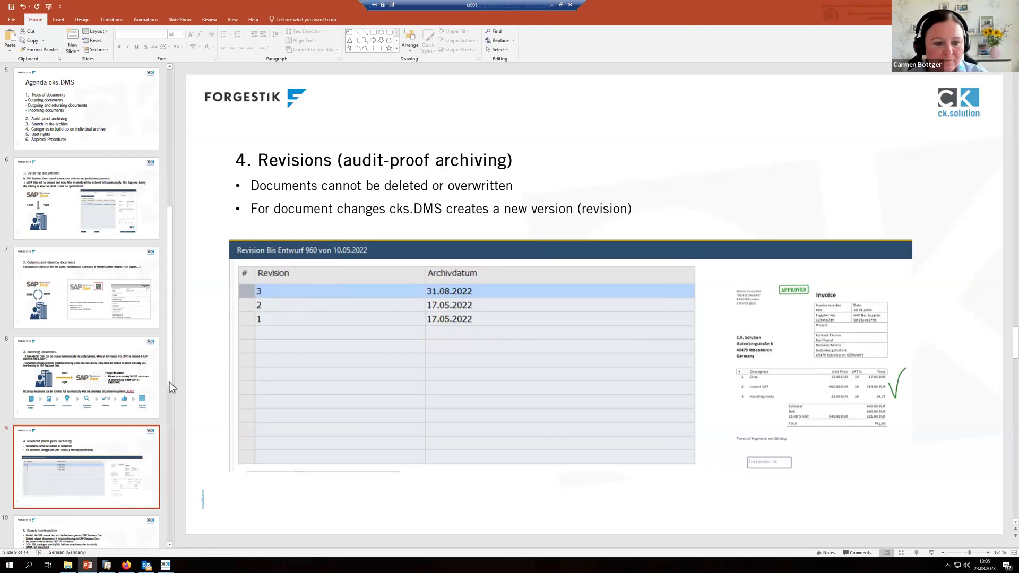
- Show slides 10 to 12 one after another: "Search functionalities", "Categories" and "Individual user rights"
{"action": "scroll", "coordinate": [164, 422], "scroll_direction": "down", "scroll_amount": 3}
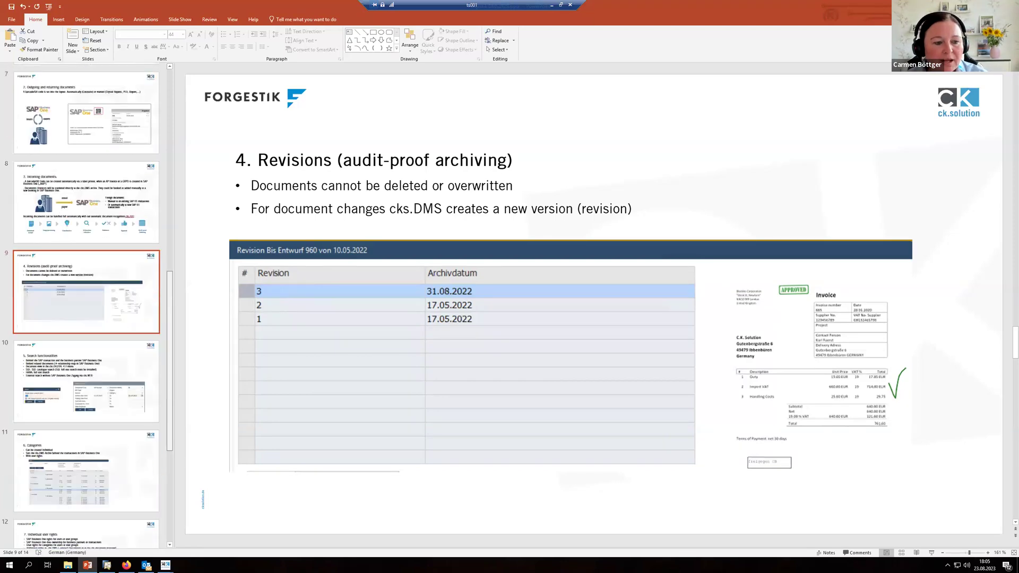
{"action": "scroll", "coordinate": [68, 356], "scroll_direction": "down", "scroll_amount": 1}
{"action": "left_click", "coordinate": [68, 356]}
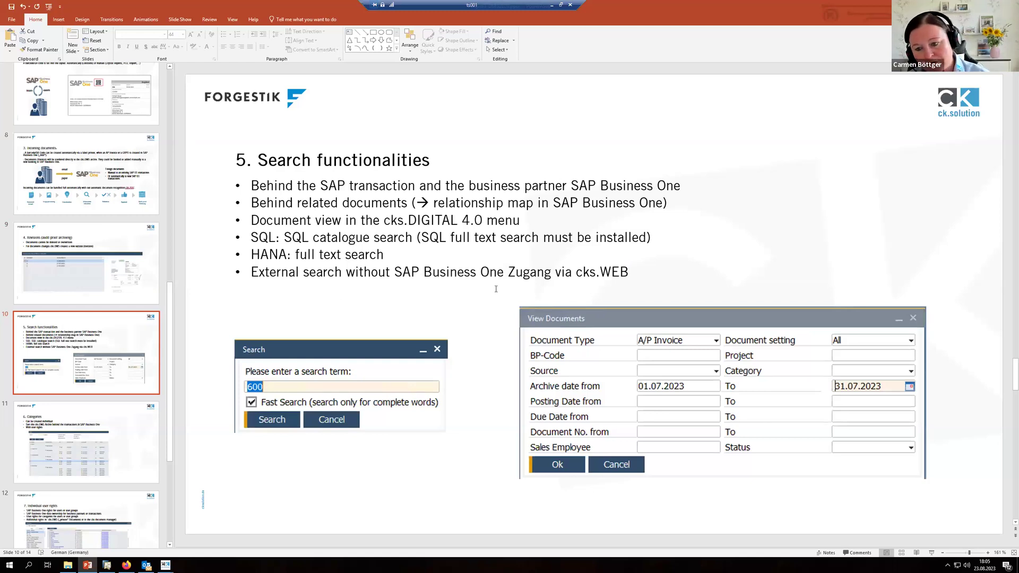
{"action": "left_click", "coordinate": [56, 435]}
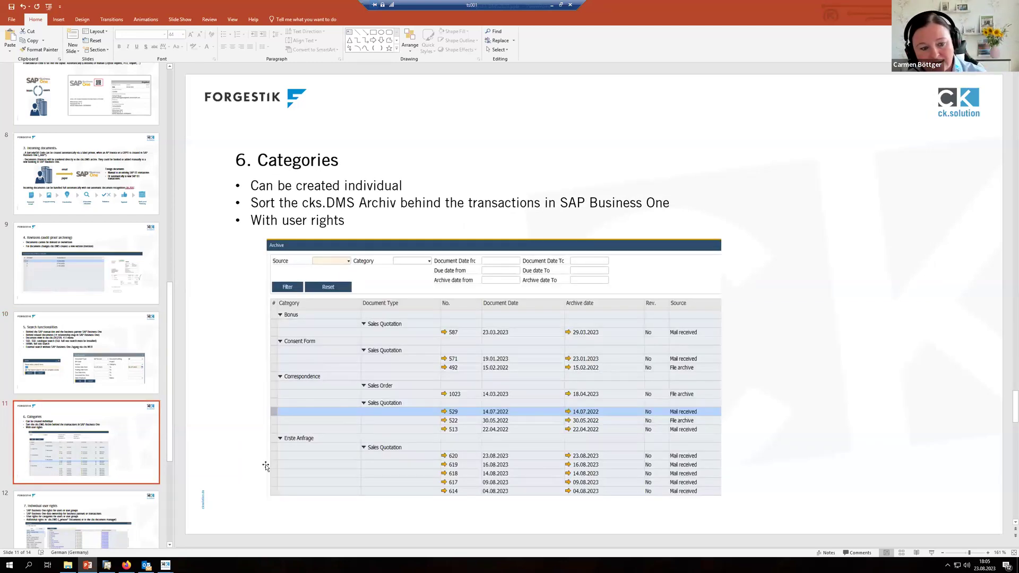
{"action": "left_click", "coordinate": [78, 517]}
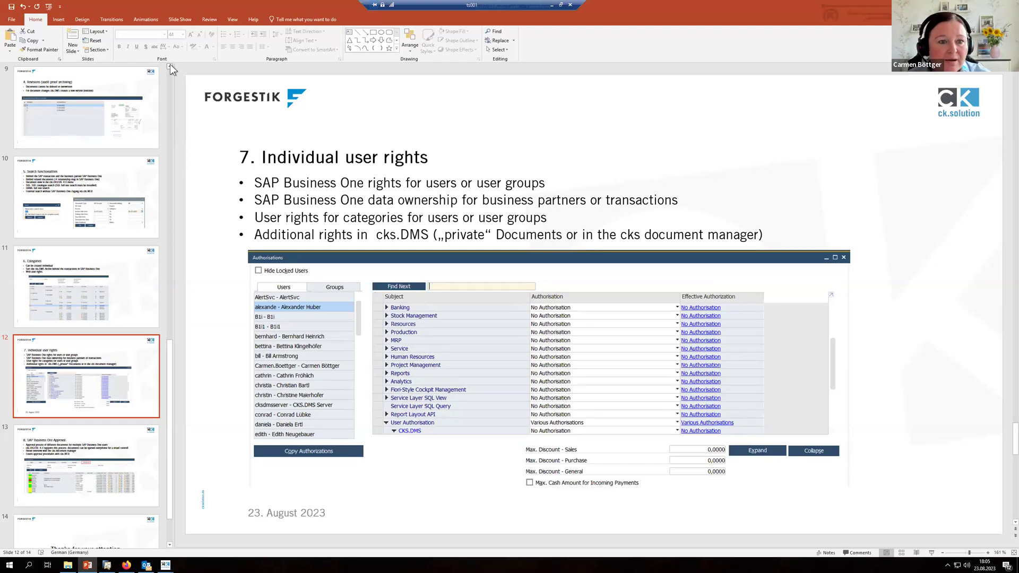
- Go back to slide 8, "Incoming documents", and highlight the words "A barcode/QR Code can" in its first paragraph
{"action": "scroll", "coordinate": [169, 65], "scroll_direction": "up", "scroll_amount": 3}
{"action": "scroll", "coordinate": [170, 65], "scroll_direction": "up", "scroll_amount": 2}
{"action": "scroll", "coordinate": [170, 65], "scroll_direction": "up", "scroll_amount": 2}
{"action": "left_click", "coordinate": [29, 231]}
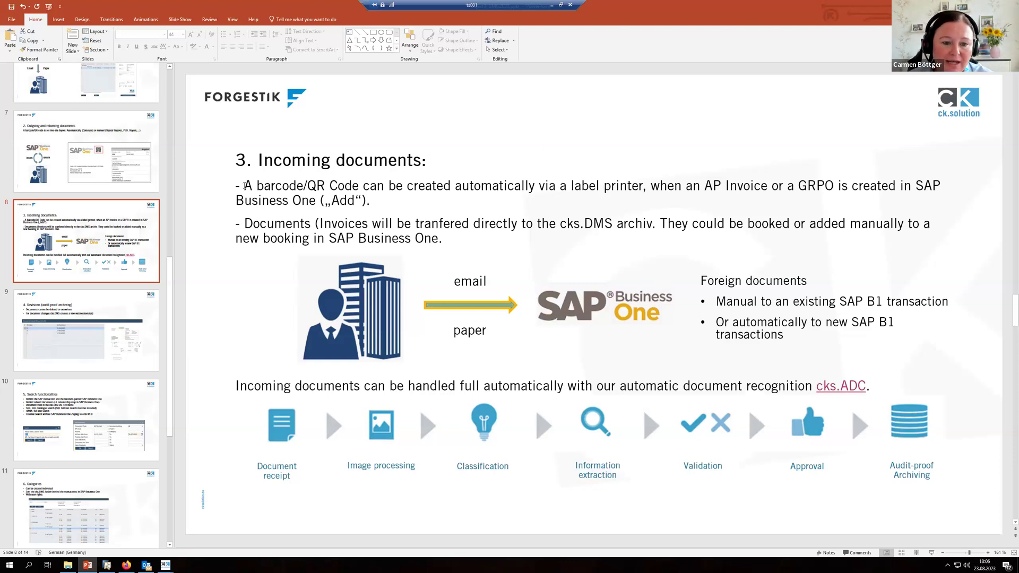
{"action": "left_click_drag", "start_coordinate": [245, 186], "coordinate": [389, 189]}
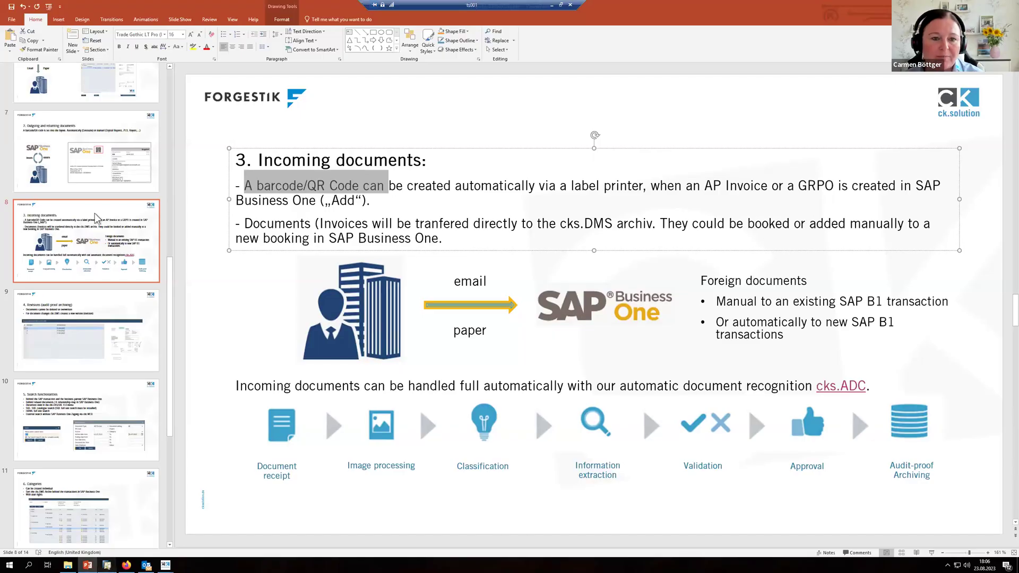
- Switch to SAP Business One, open the purchasing Goods Receipt PO form and display the most recent existing receipt
{"action": "left_click", "coordinate": [107, 565]}
{"action": "left_click", "coordinate": [25, 144]}
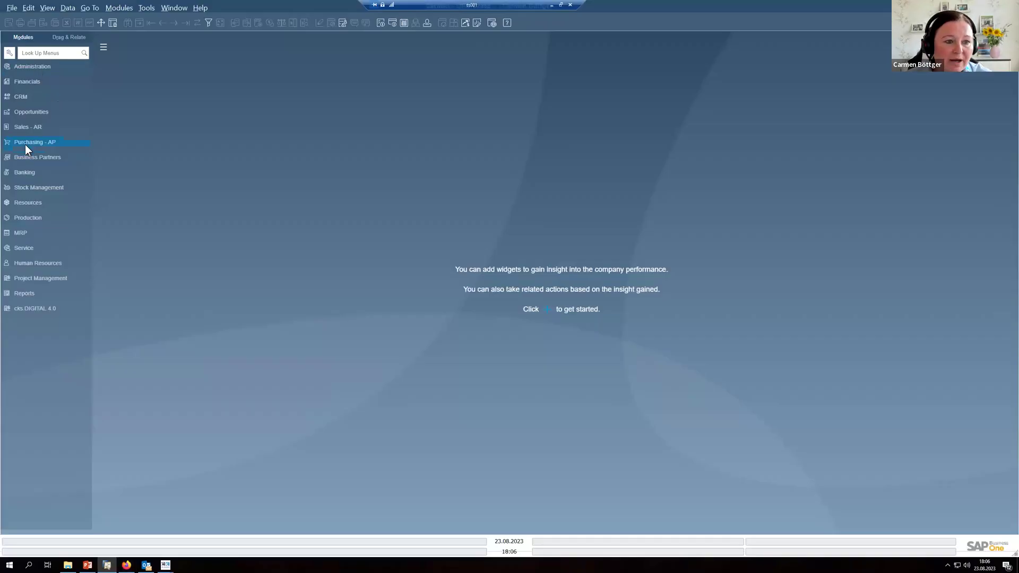
{"action": "left_click", "coordinate": [31, 310]}
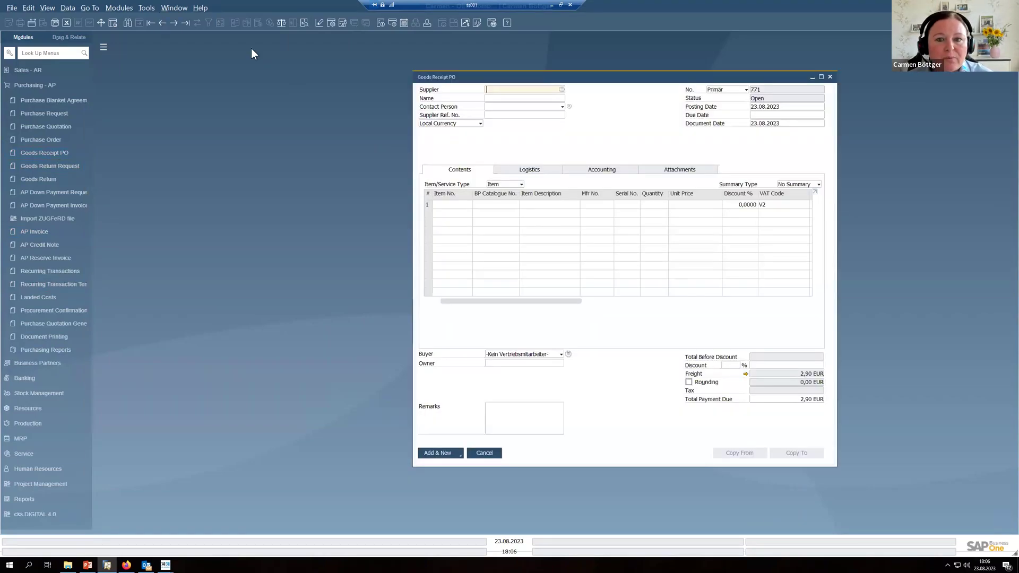
{"action": "key", "text": "Page_Up"}
- View the cks.DMS barcode printing commands available for the WENDEL GmbH goods receipt without running any of them
{"action": "left_click", "coordinate": [29, 9]}
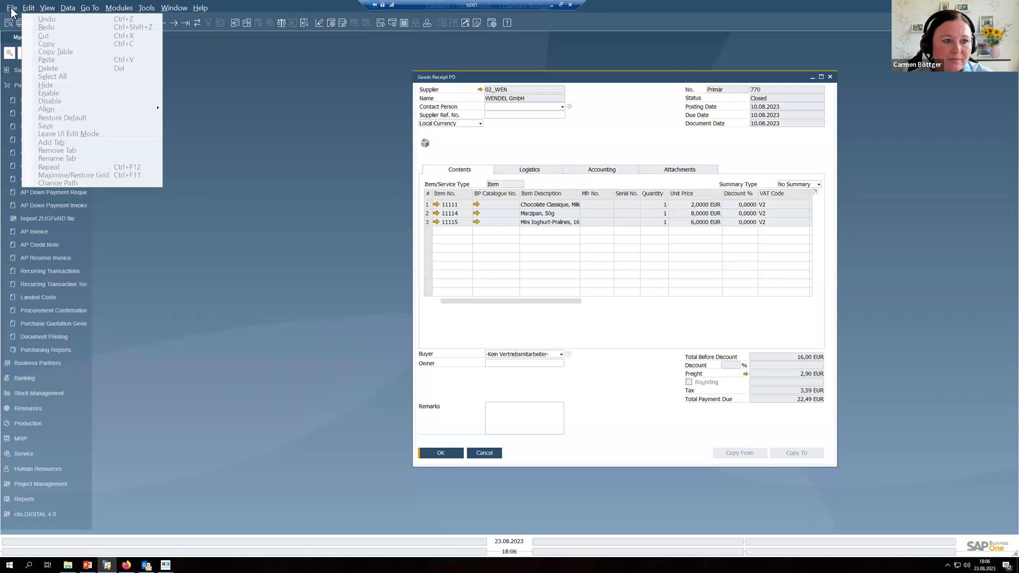
{"action": "left_click", "coordinate": [11, 9]}
{"action": "left_click", "coordinate": [12, 9]}
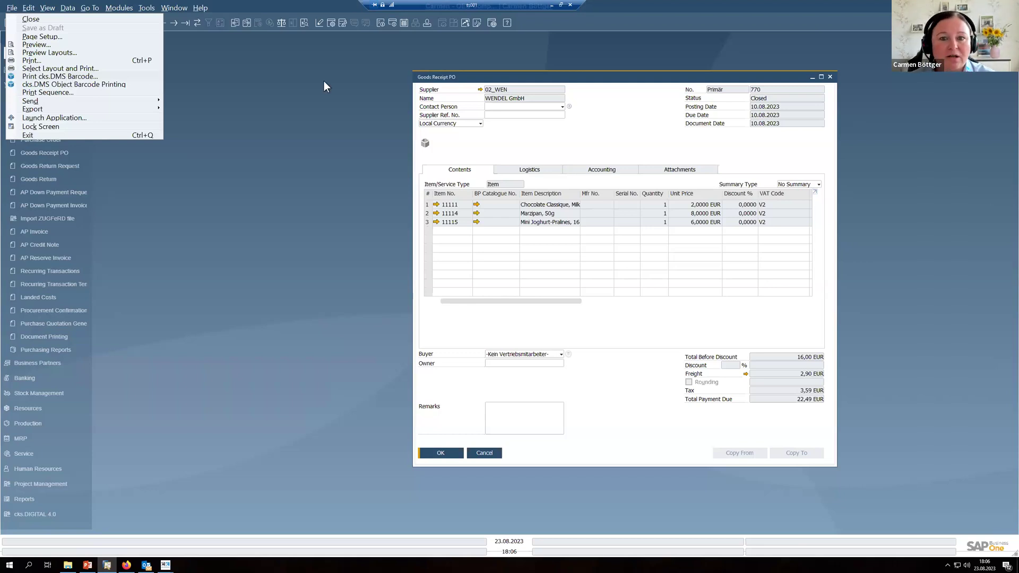
{"action": "left_click", "coordinate": [283, 215]}
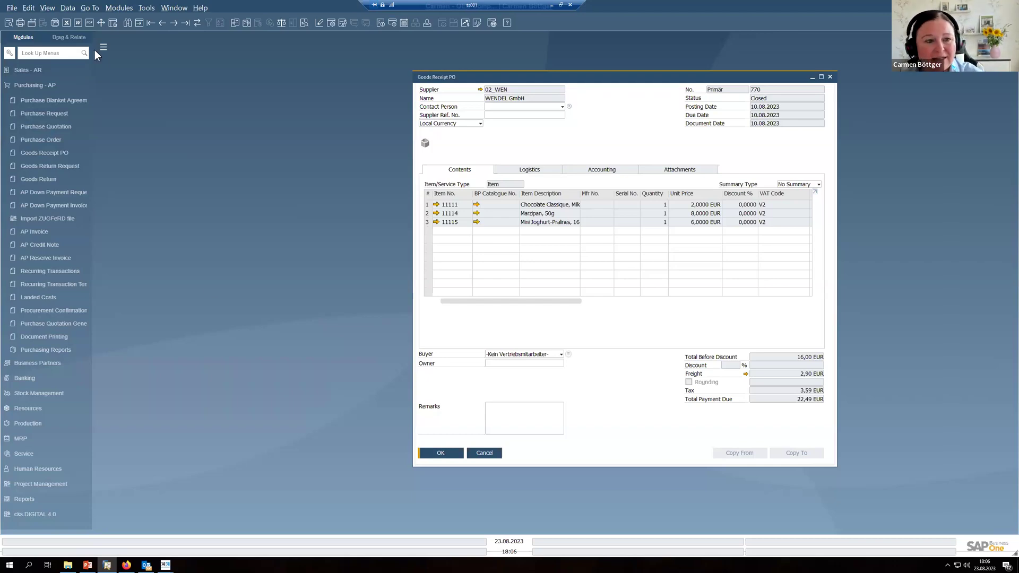
{"action": "left_click", "coordinate": [24, 85]}
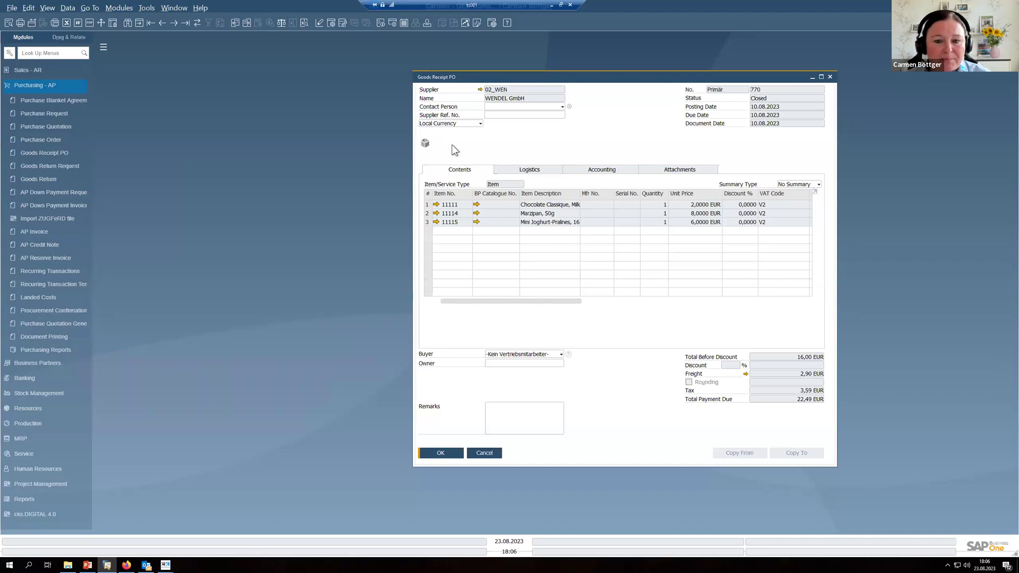
{"action": "left_click", "coordinate": [12, 8]}
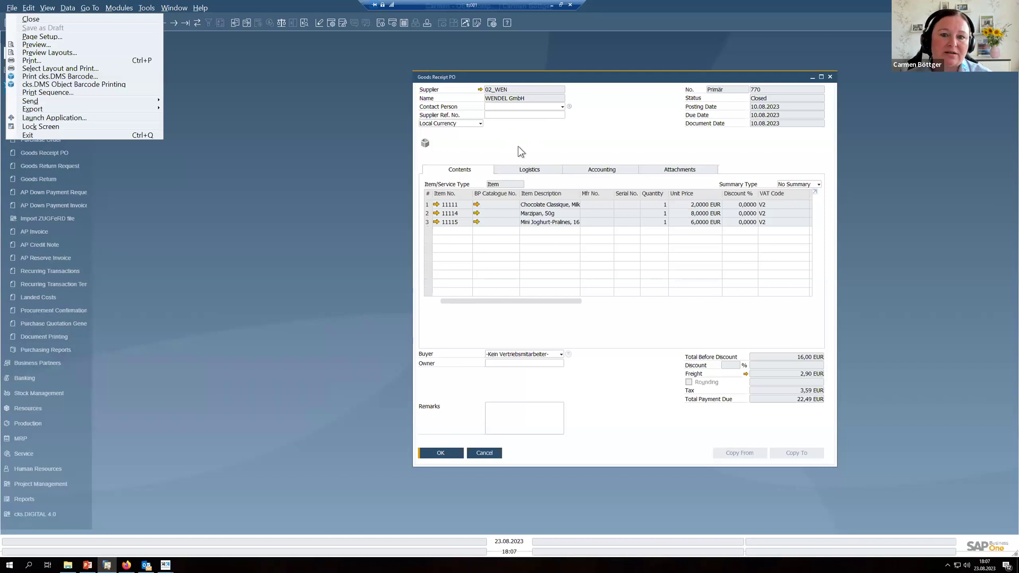
{"action": "left_click", "coordinate": [587, 142]}
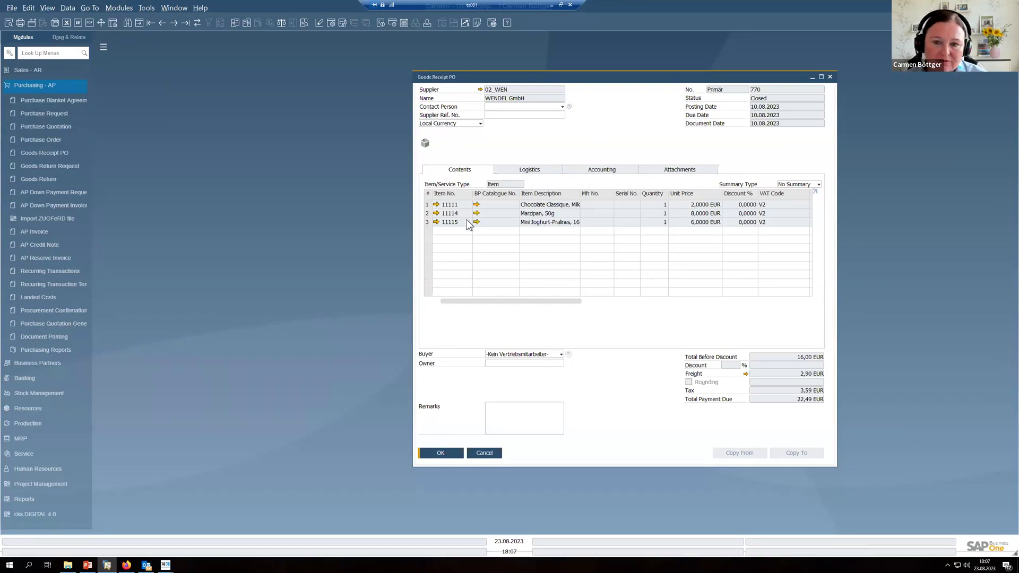
- Close the goods receipt, collapse the purchasing module and return to the "Incoming documents" slide in PowerPoint
{"action": "left_click", "coordinate": [830, 77]}
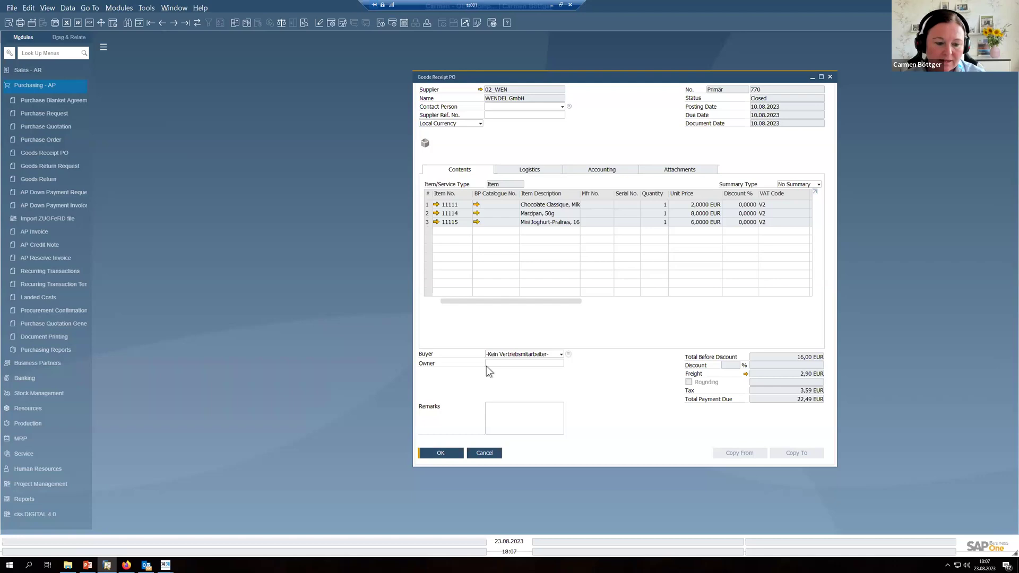
{"action": "left_click", "coordinate": [34, 85]}
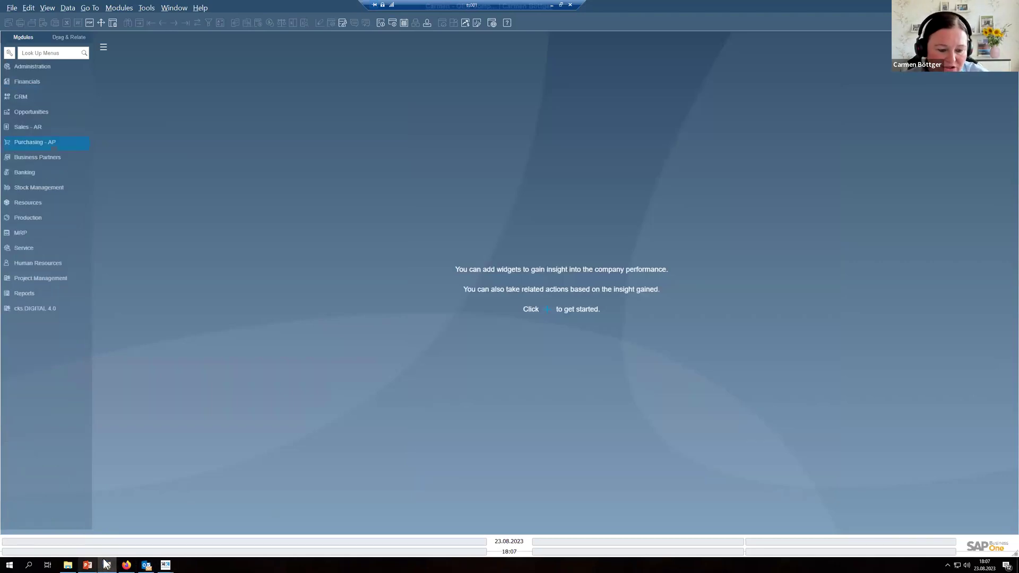
{"action": "mouse_move", "coordinate": [99, 563]}
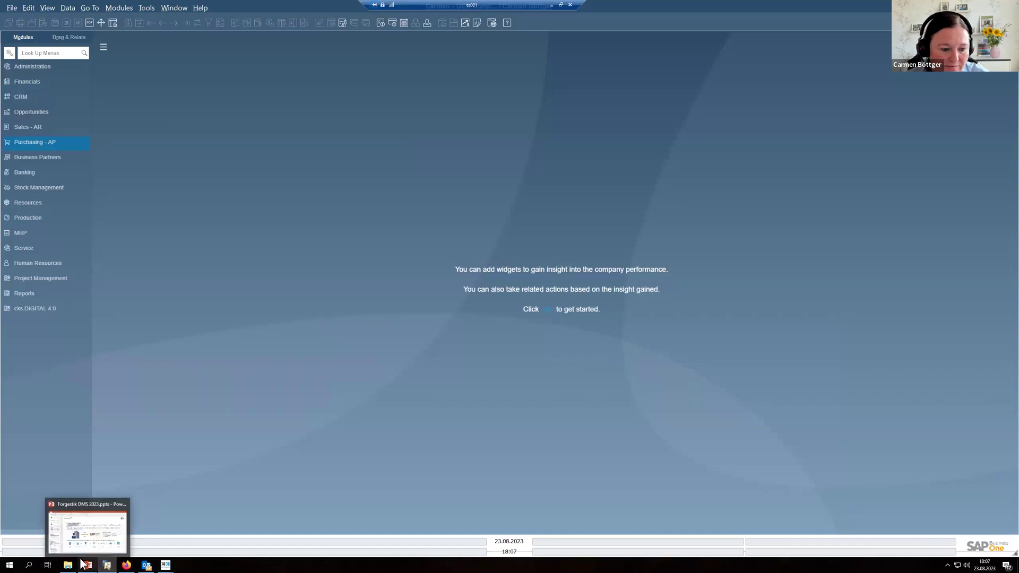
{"action": "left_click", "coordinate": [88, 564]}
{"action": "left_click", "coordinate": [308, 234]}
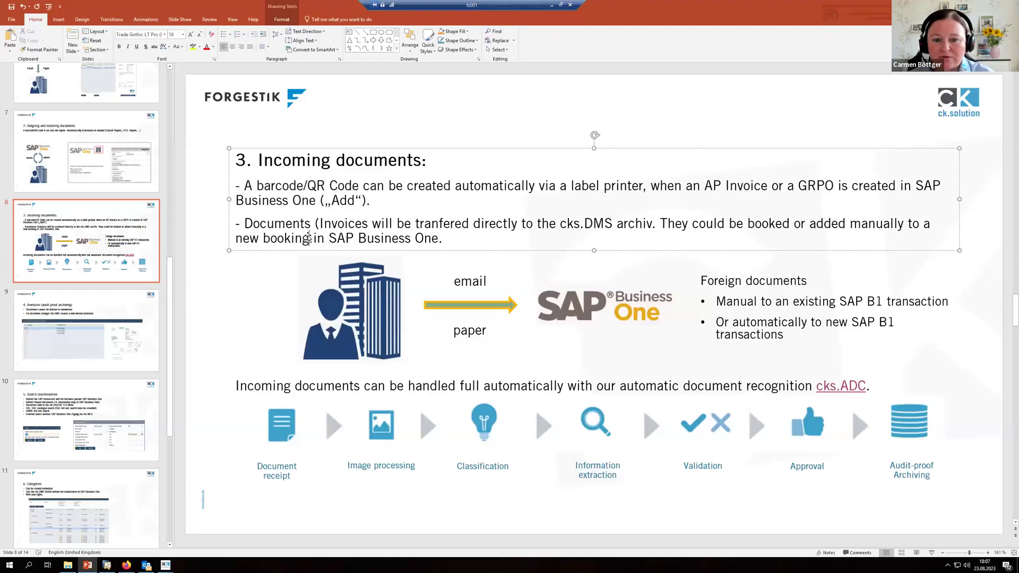
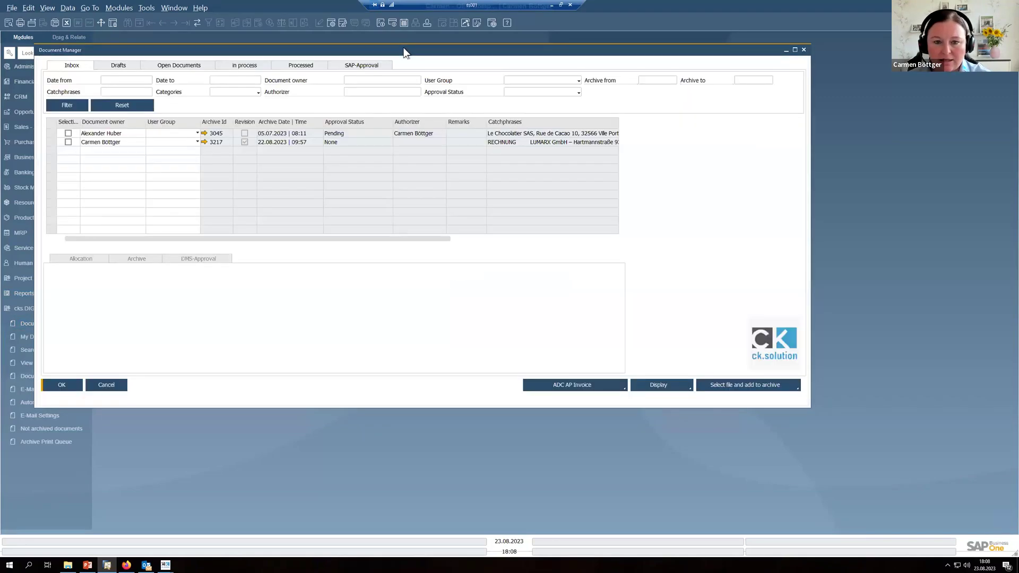
- Reposition the Document Manager in SAP Business One and, on the desktop, transfer the service invoice PDF to the open personal LocalArchiving folder
{"action": "left_click_drag", "start_coordinate": [405, 52], "coordinate": [551, 85]}
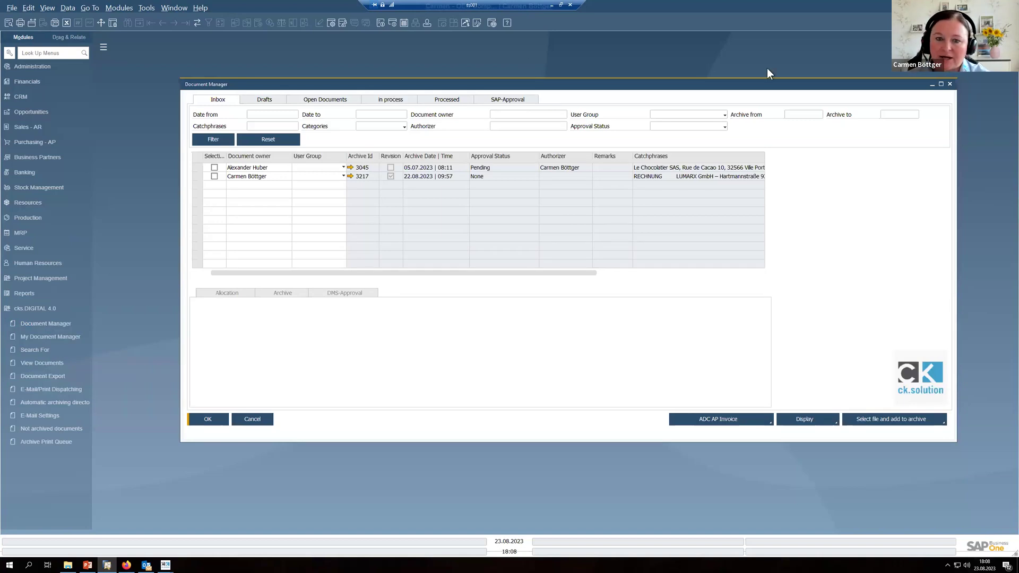
{"action": "key", "text": "alt+Tab"}
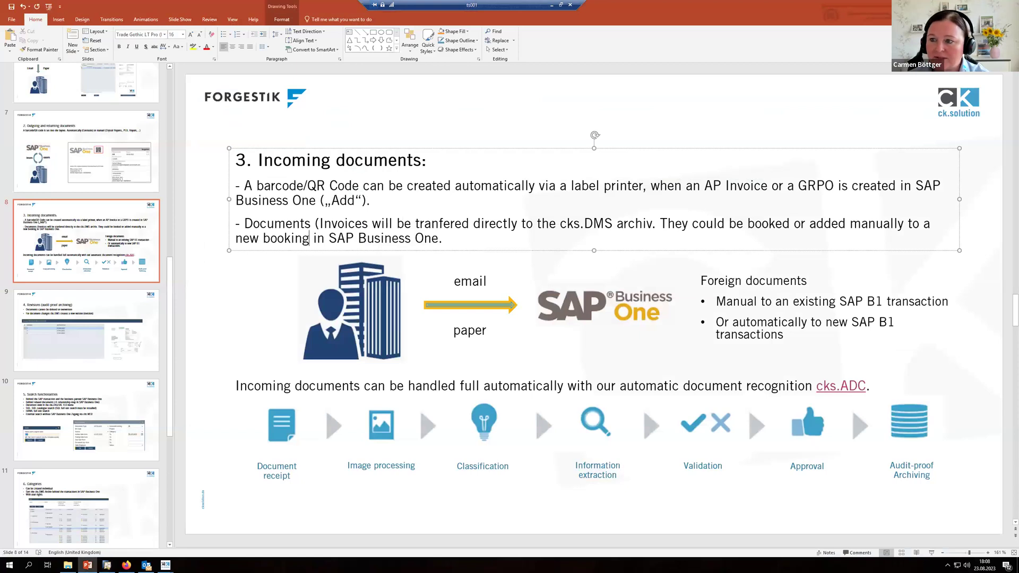
{"action": "key", "text": "alt+Tab"}
{"action": "left_click", "coordinate": [957, 8]}
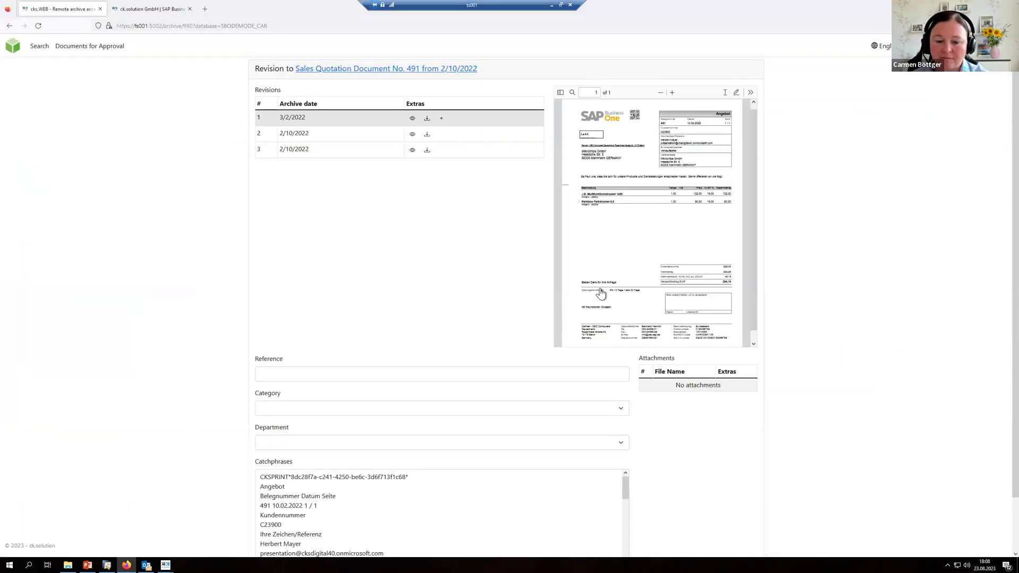
{"action": "left_click_drag", "start_coordinate": [343, 249], "coordinate": [771, 230]}
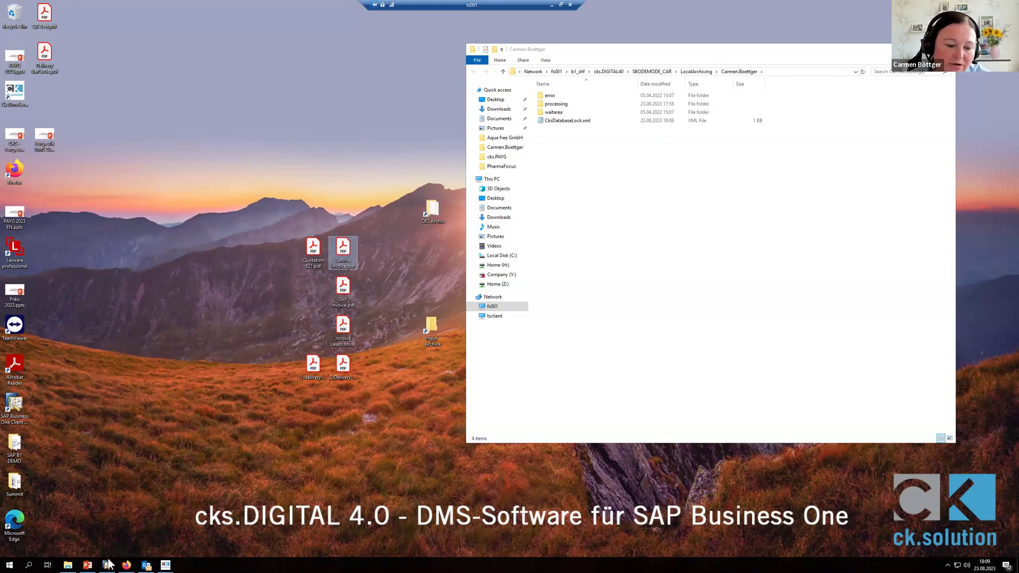
- Switch to Outlook and archive the email "Sweeties Invoice 23082023" in the first listed OEC Computers Deutschland inbox
{"action": "left_click", "coordinate": [146, 564]}
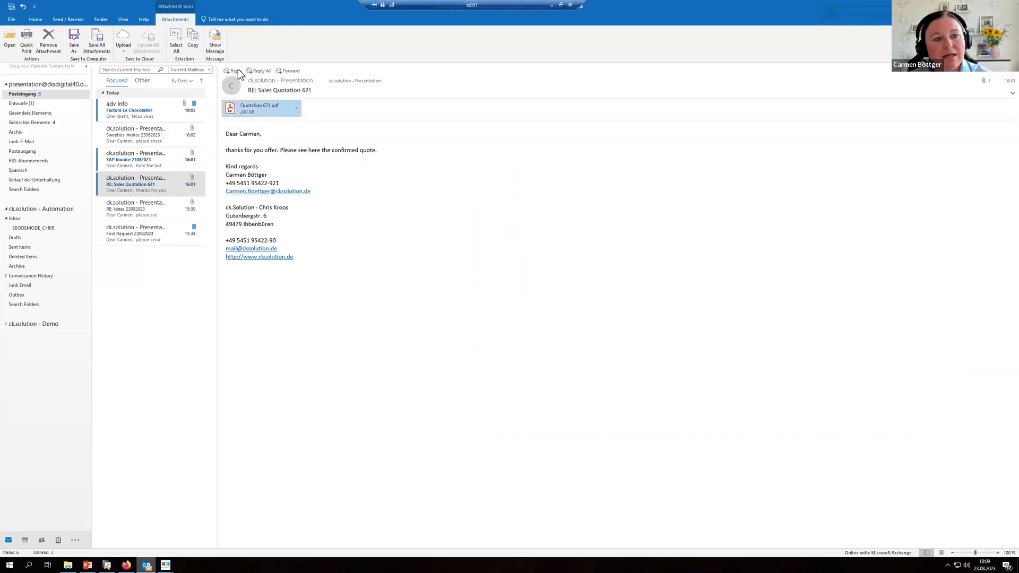
{"action": "left_click", "coordinate": [153, 165]}
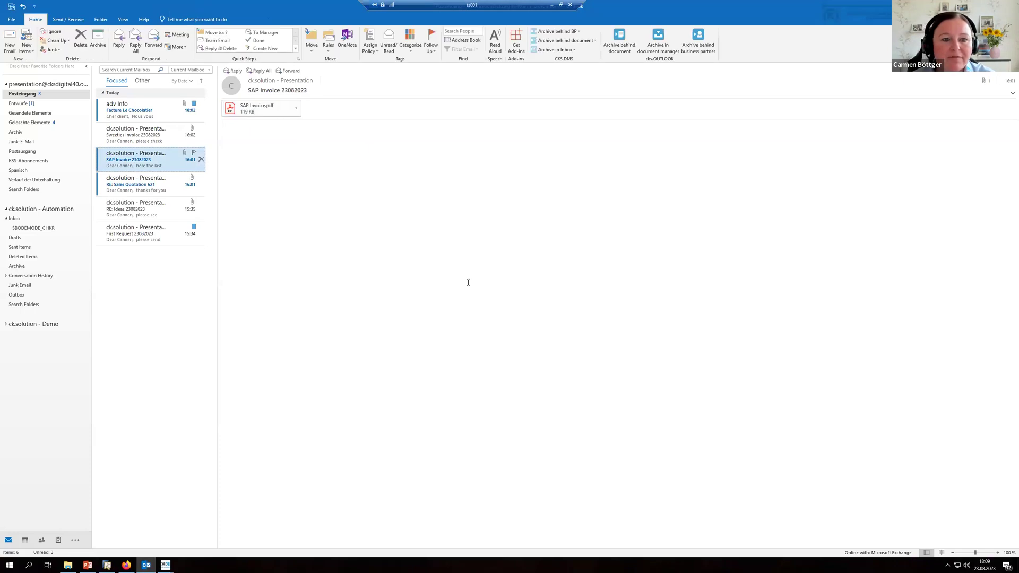
{"action": "left_click", "coordinate": [126, 136]}
{"action": "left_click", "coordinate": [575, 50]}
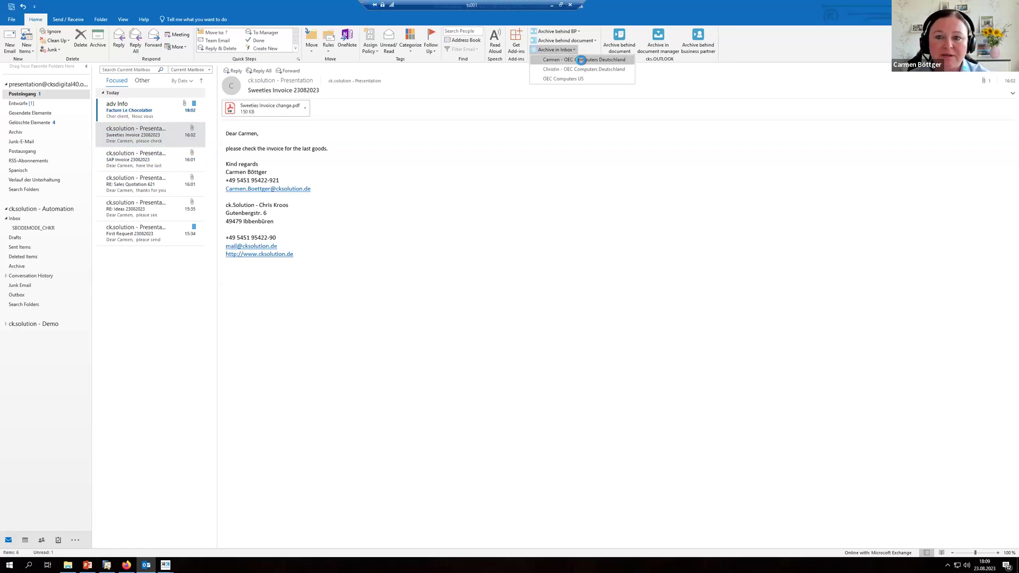
{"action": "left_click", "coordinate": [582, 62]}
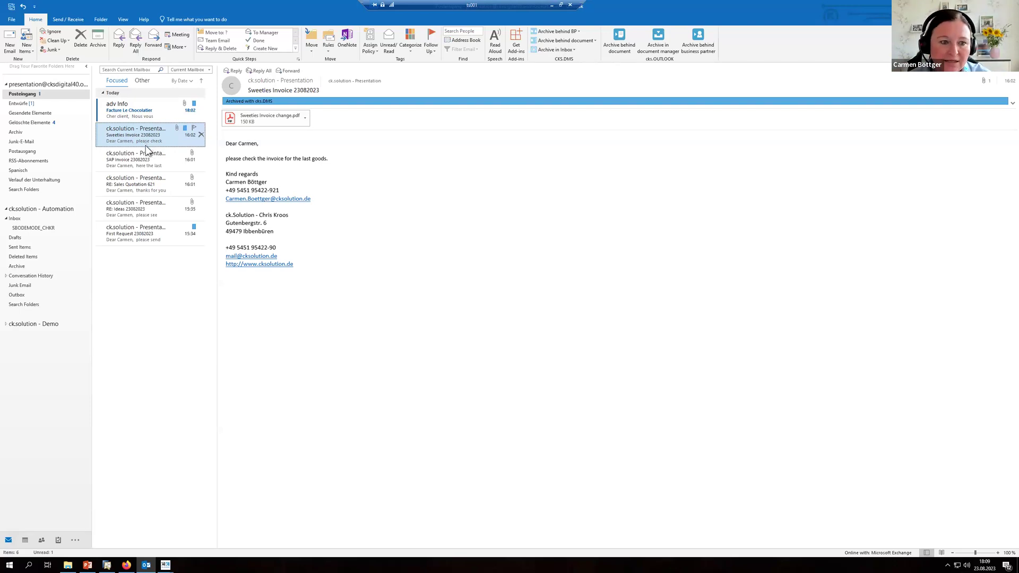
- Save the attachment SAP Invoice.pdf from the email "SAP Invoice 23082023" into the personal LocalArchiving folder
{"action": "left_click", "coordinate": [148, 159]}
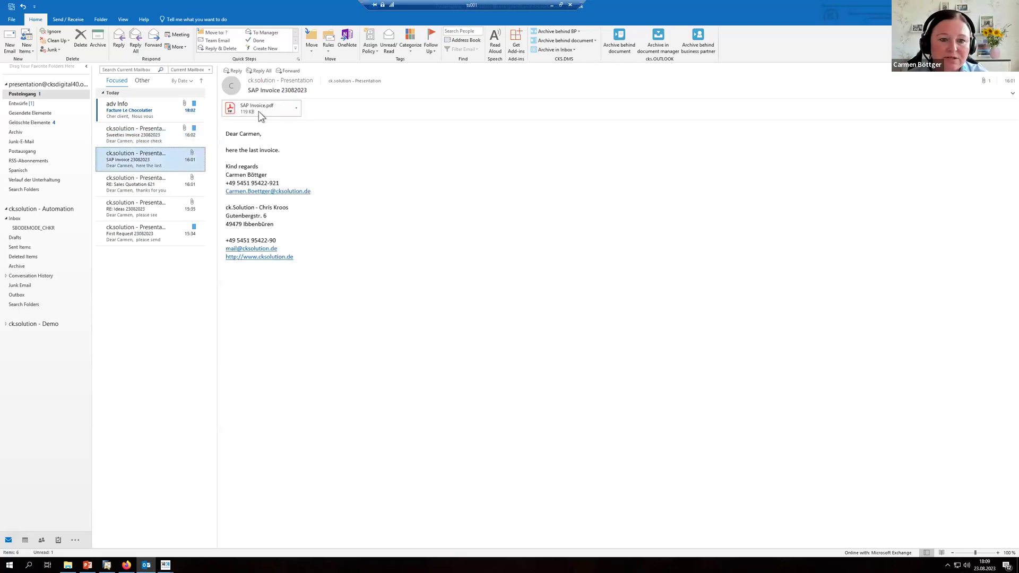
{"action": "left_click", "coordinate": [257, 110]}
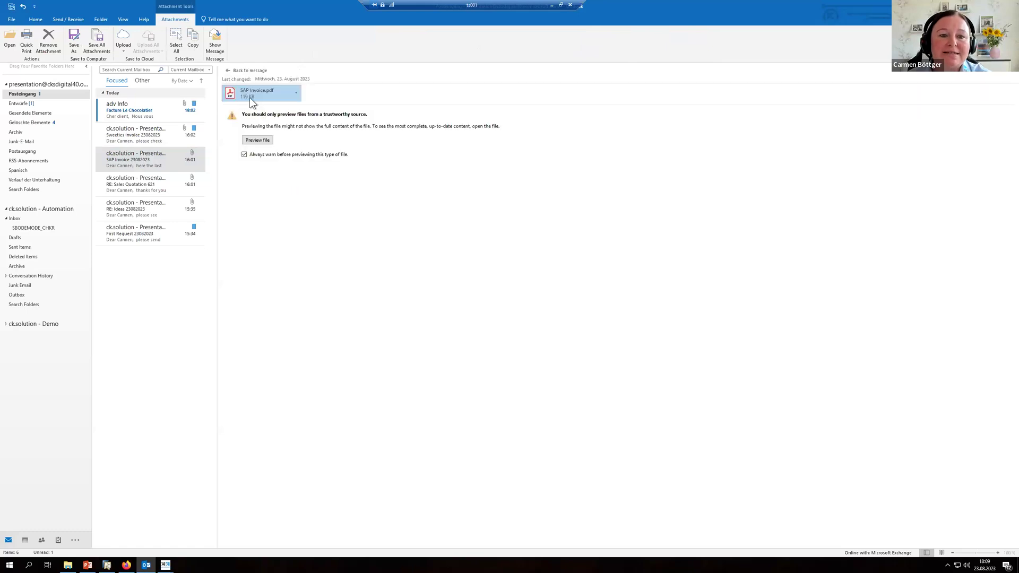
{"action": "right_click", "coordinate": [249, 98]}
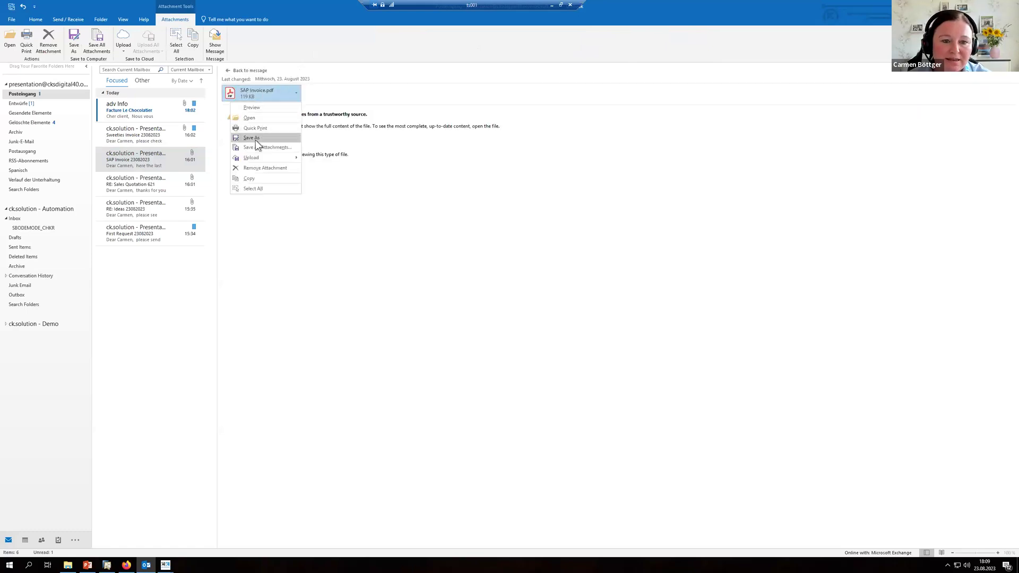
{"action": "left_click", "coordinate": [256, 139]}
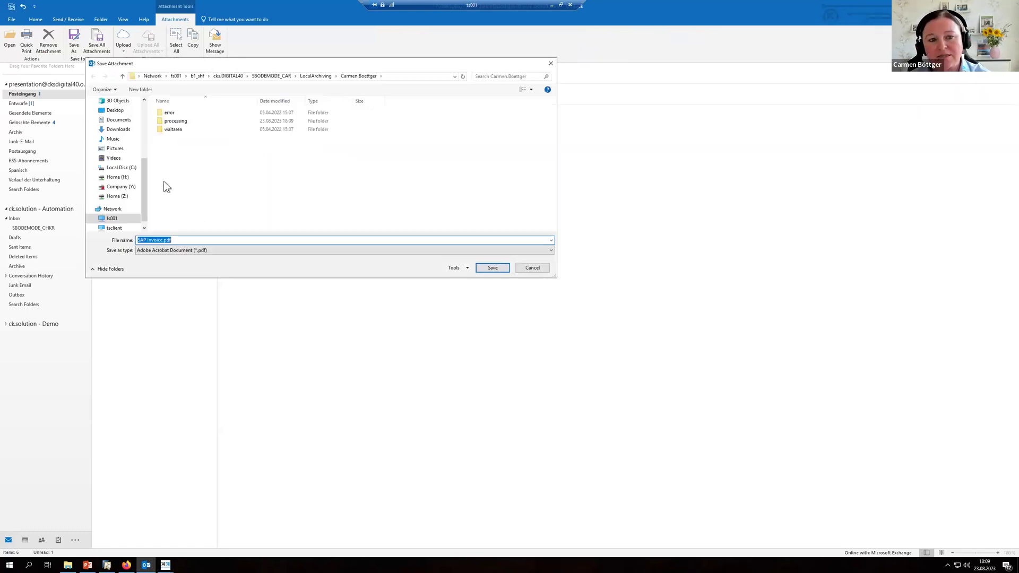
{"action": "left_click", "coordinate": [493, 268]}
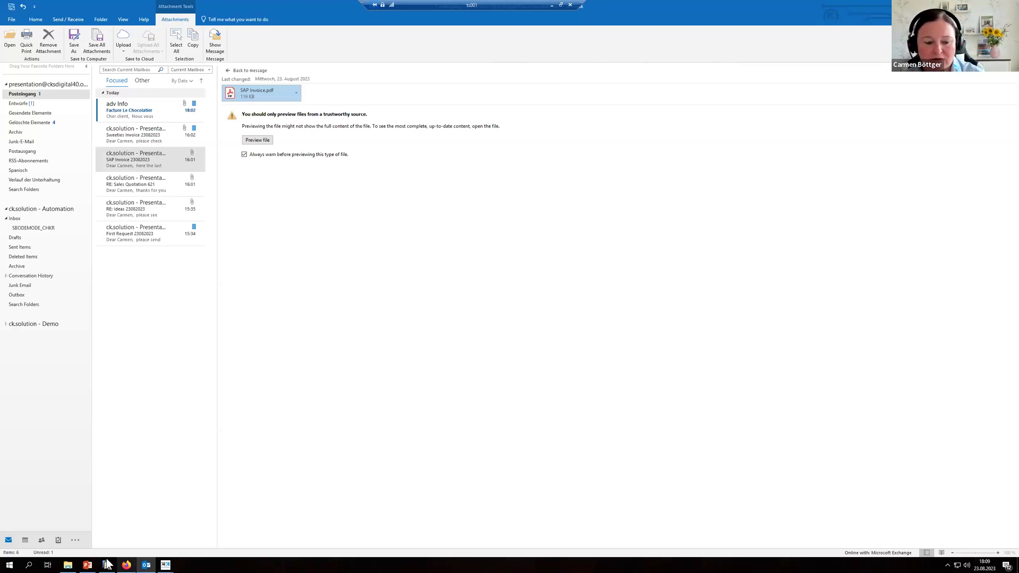
- Switch to SAP Business One and select the Blockies Corporation invoice with archive ID 3233 in the Document Manager inbox
{"action": "mouse_move", "coordinate": [107, 564]}
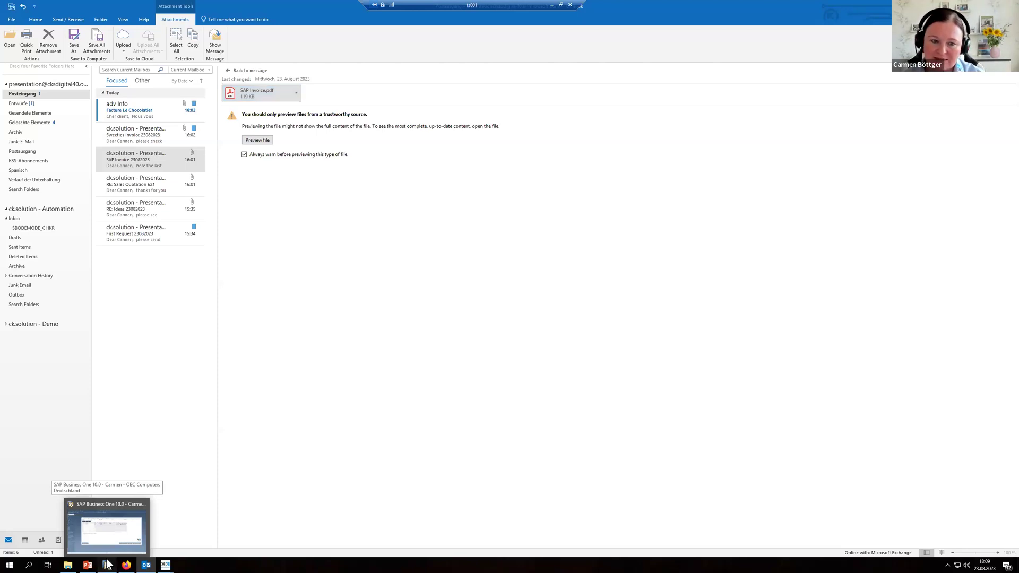
{"action": "left_click", "coordinate": [107, 564]}
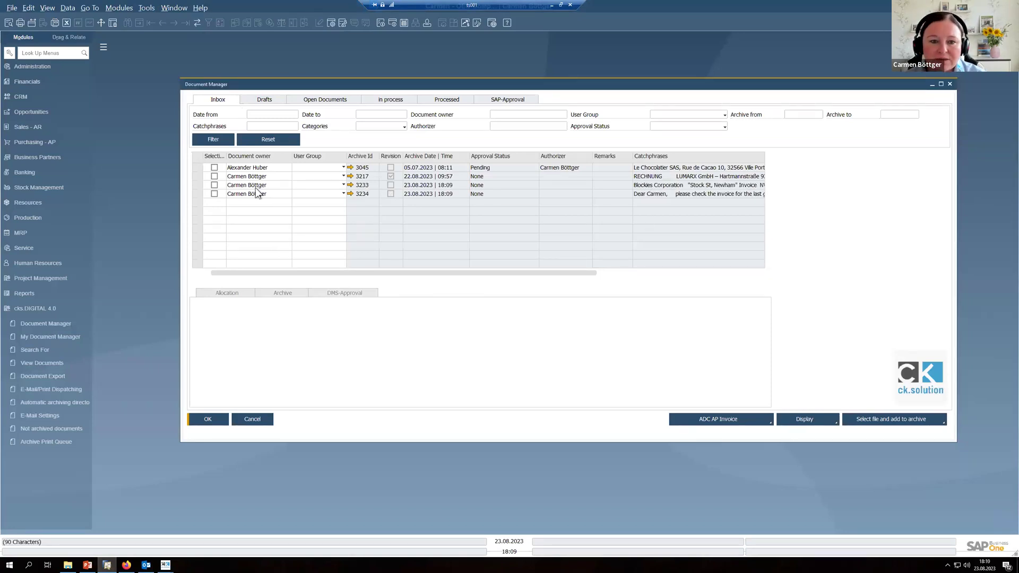
{"action": "left_click", "coordinate": [281, 184]}
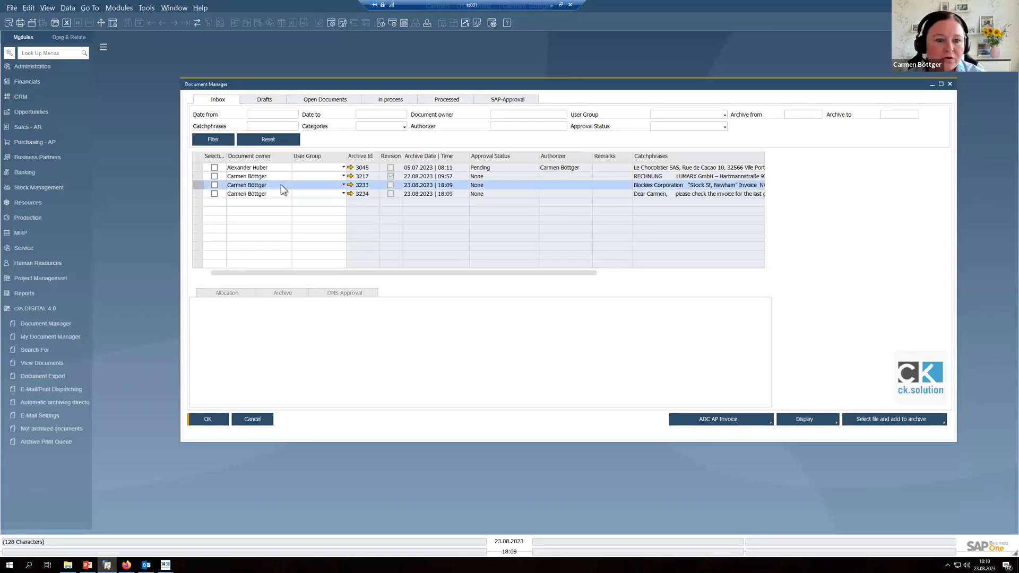
- Review the selectable document owners and user groups for the Blockies Corporation invoice with archive ID 3233 without changing either
{"action": "left_click", "coordinate": [290, 186]}
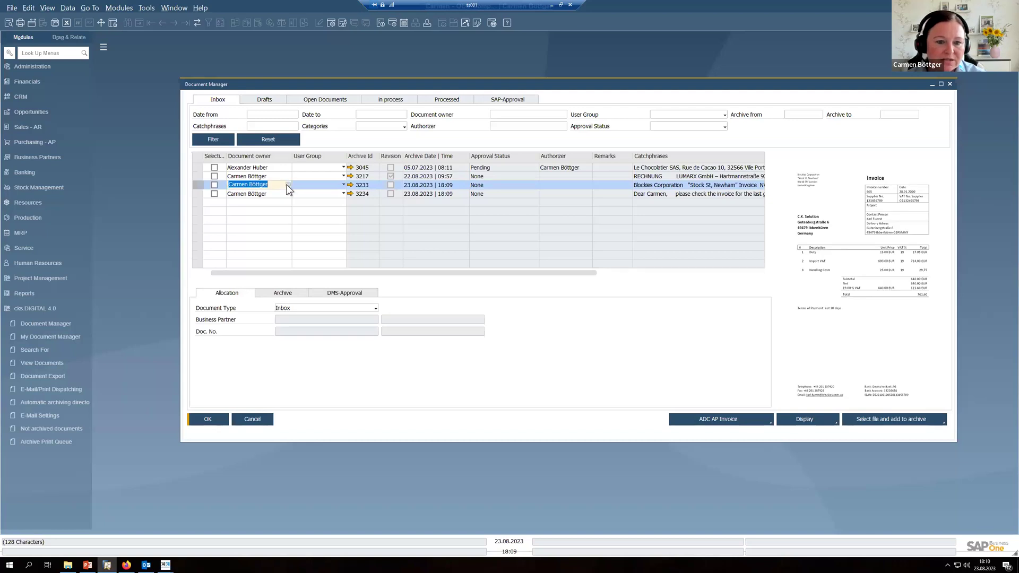
{"action": "left_click", "coordinate": [286, 184]}
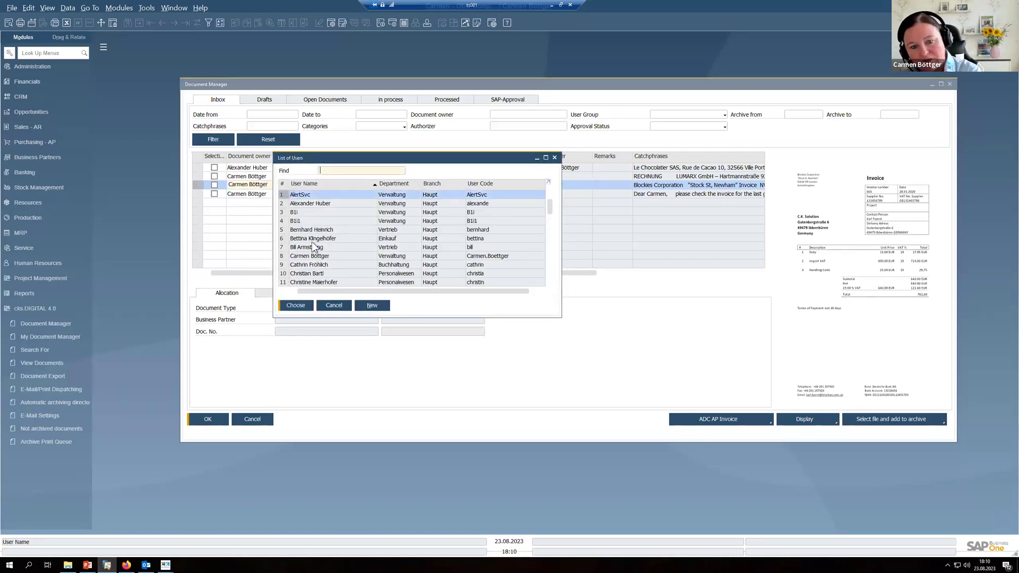
{"action": "left_click", "coordinate": [555, 157]}
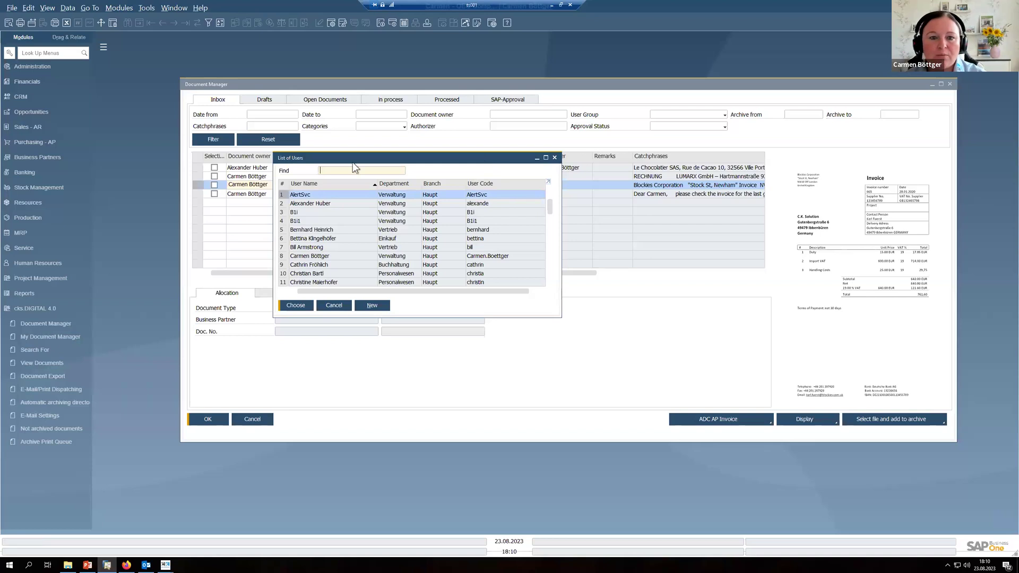
{"action": "left_click", "coordinate": [343, 184]}
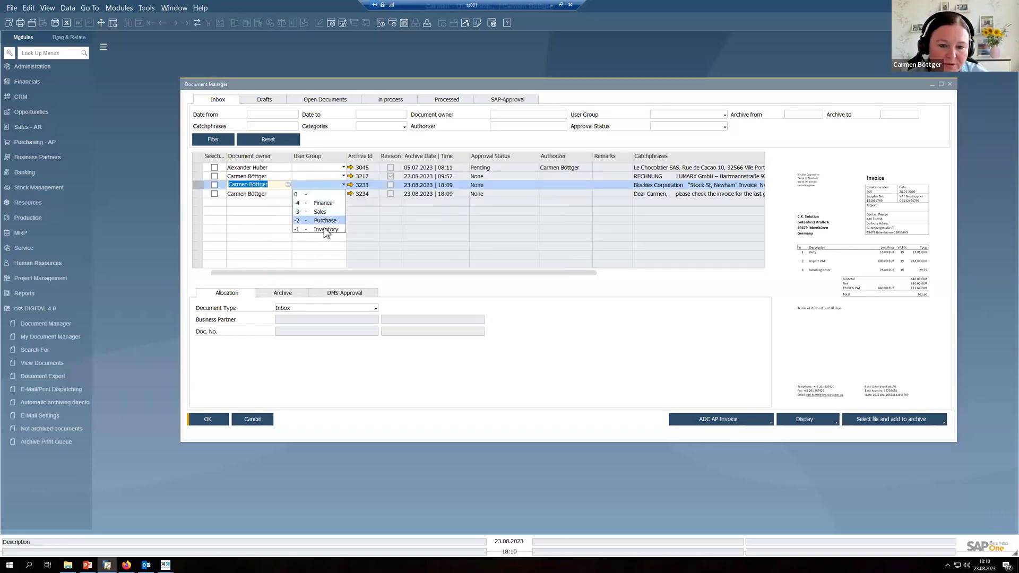
{"action": "left_click", "coordinate": [199, 187]}
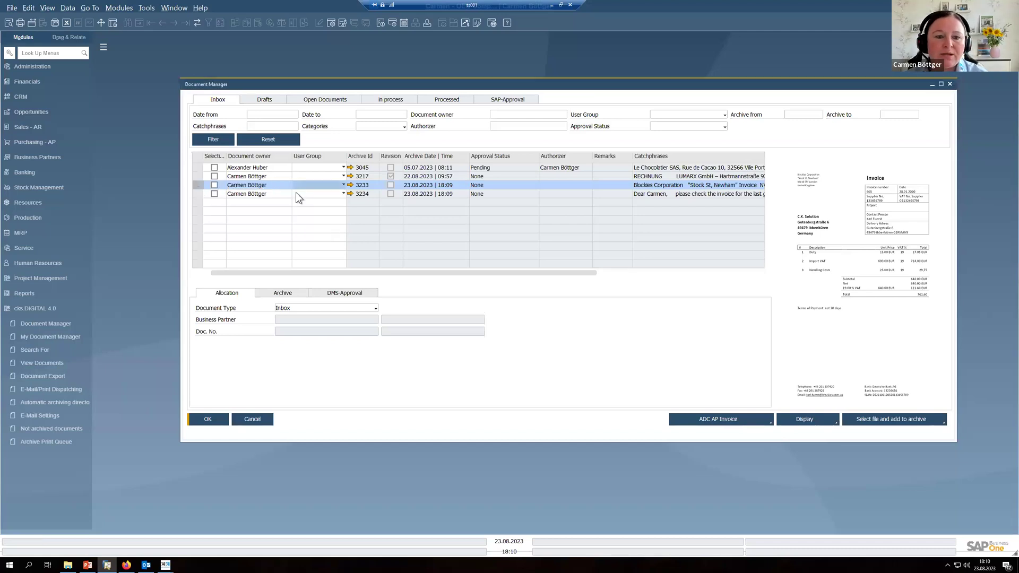
- Set the selected invoice's DMS approval status to Pending and reset it to None
{"action": "left_click", "coordinate": [349, 291]}
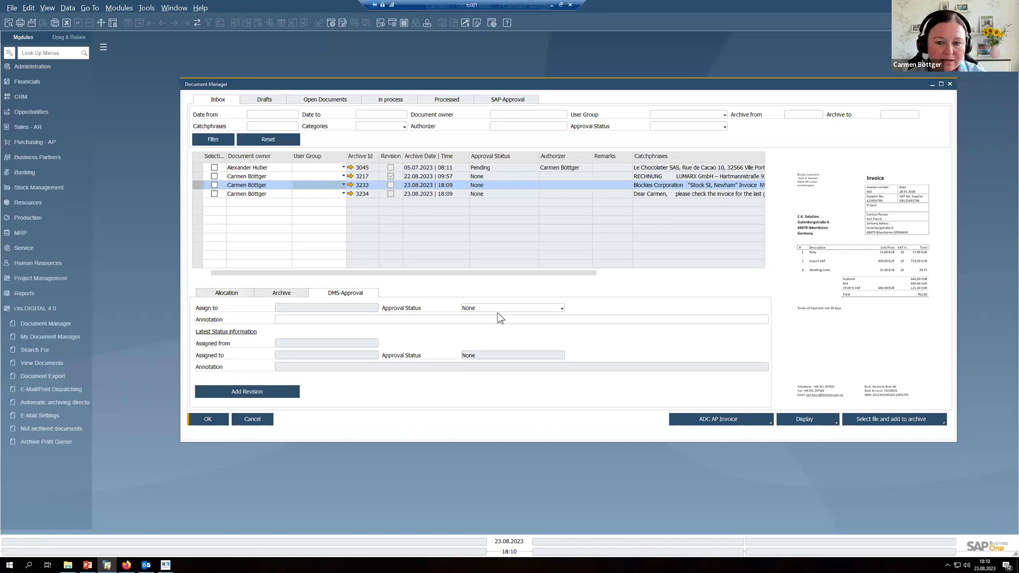
{"action": "left_click", "coordinate": [495, 309]}
{"action": "left_click", "coordinate": [487, 324]}
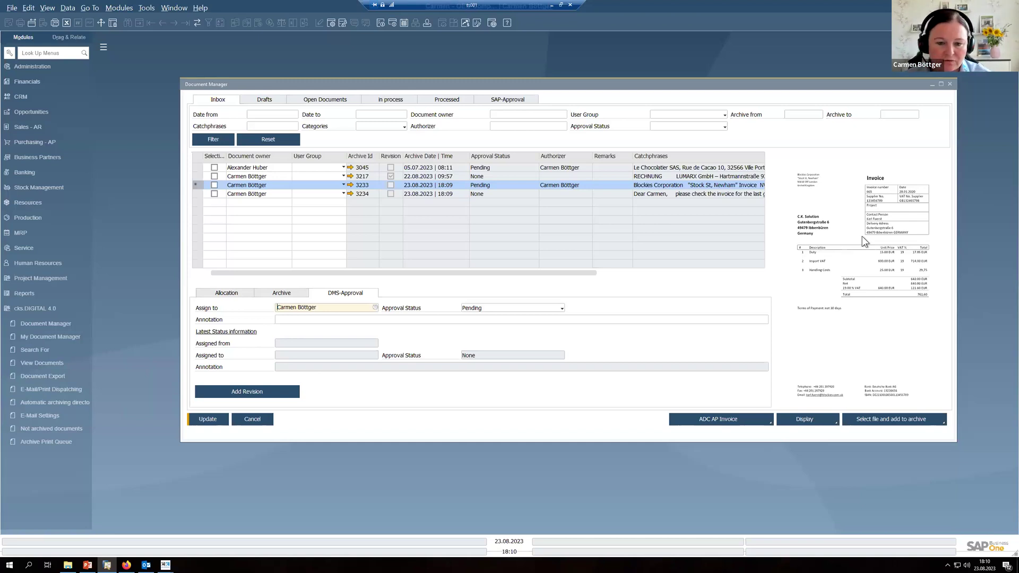
{"action": "left_click", "coordinate": [498, 308]}
{"action": "left_click", "coordinate": [478, 317]}
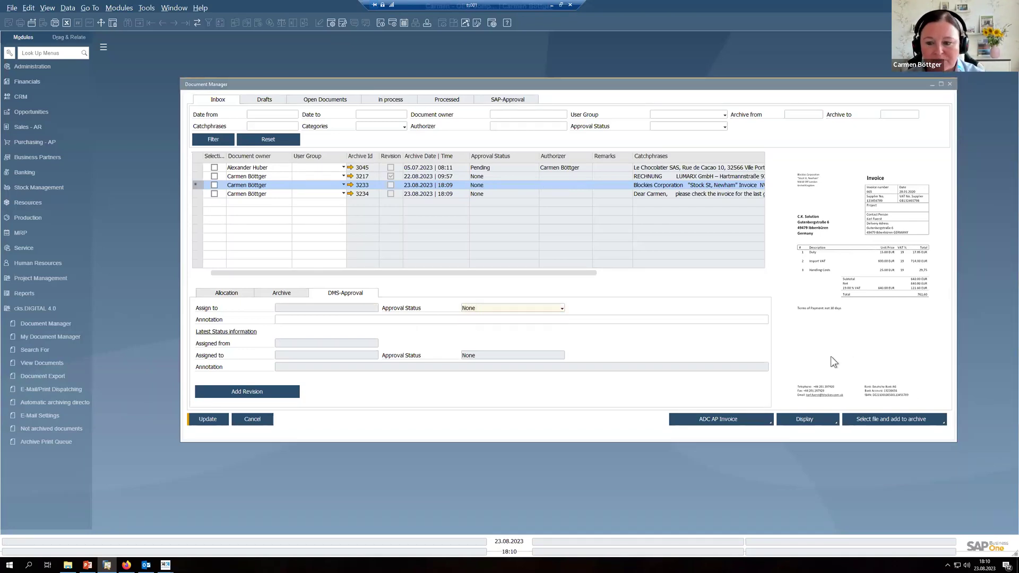
- Edit the selected invoice document, place an Approved stamp between the sender and recipient addresses, and save it as a new revision
{"action": "left_click", "coordinate": [835, 425]}
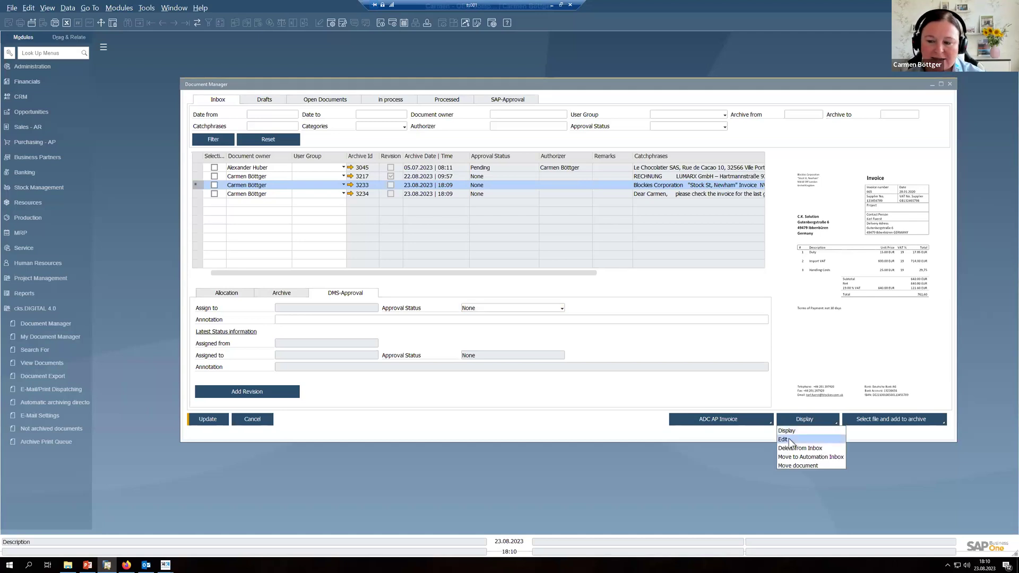
{"action": "left_click", "coordinate": [790, 440]}
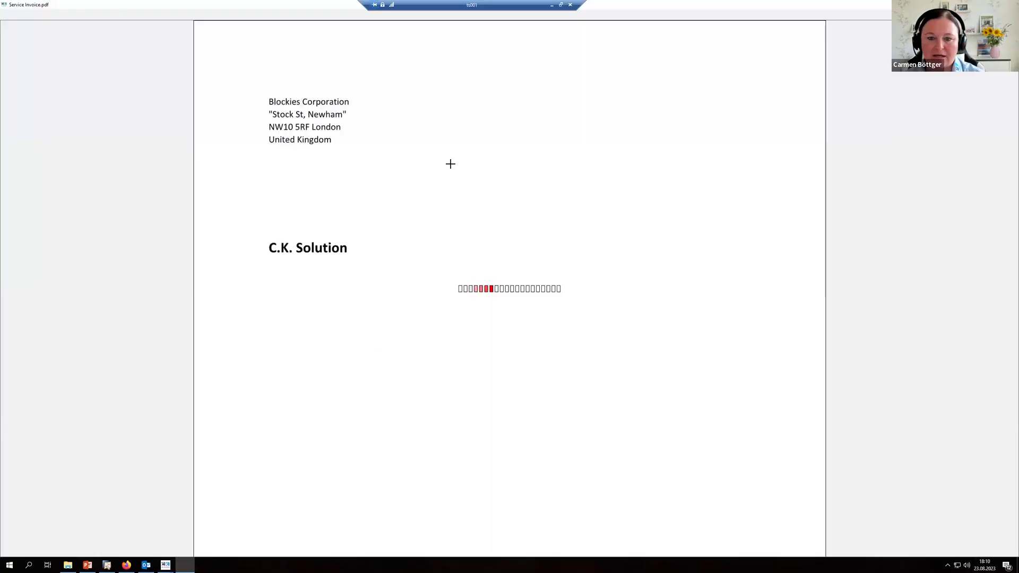
{"action": "left_click", "coordinate": [73, 14]}
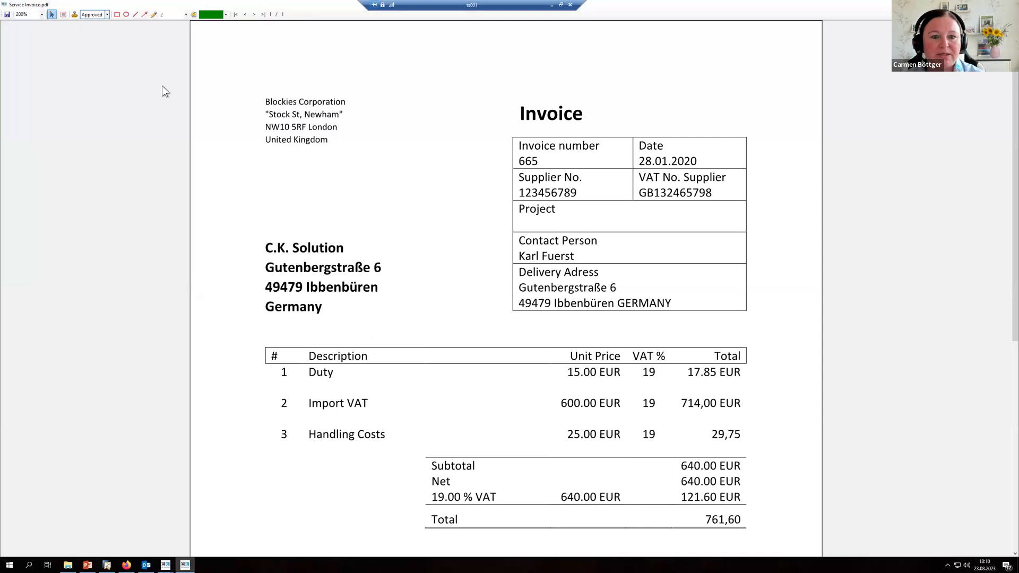
{"action": "left_click", "coordinate": [422, 222]}
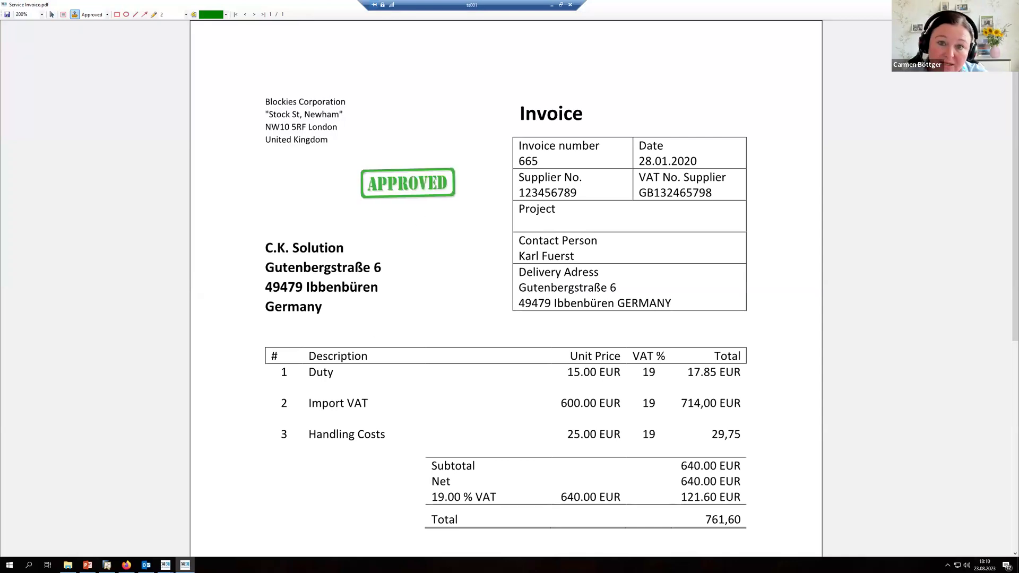
{"action": "left_click", "coordinate": [1008, 5]}
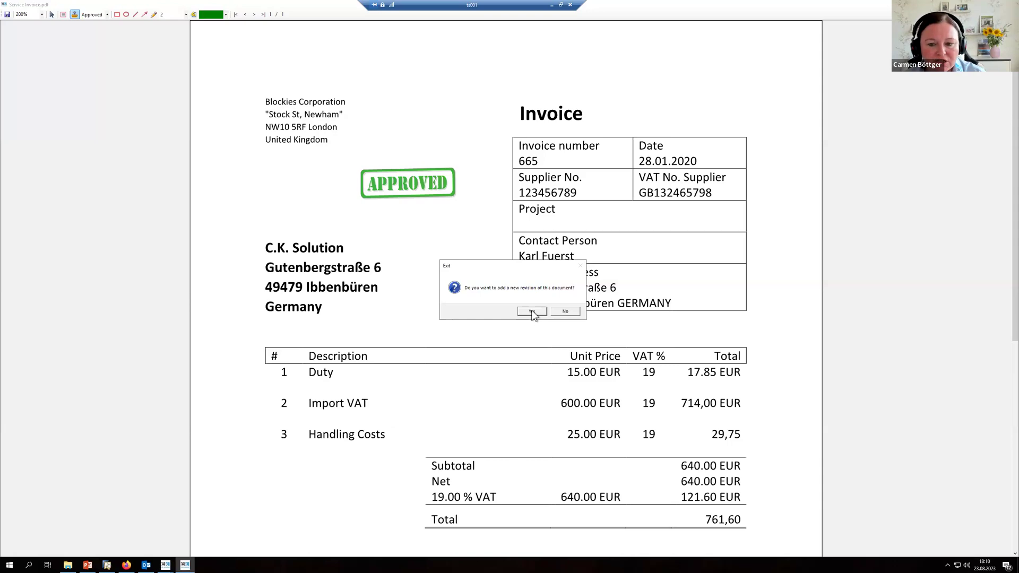
{"action": "left_click", "coordinate": [531, 312]}
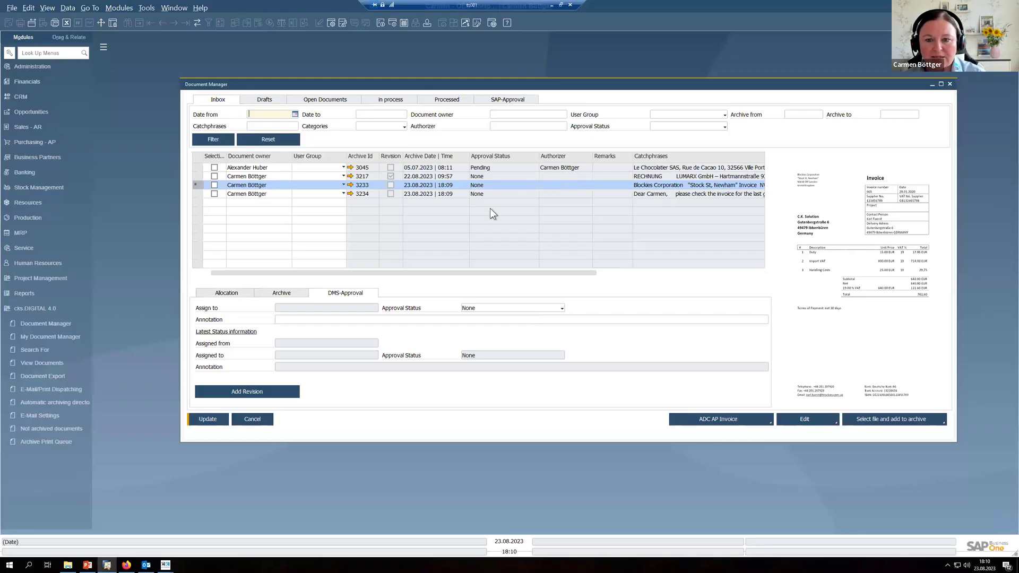
- Refresh the Document Manager inbox, continuing despite unsaved changes, and mark the revised Blockies Corporation invoice with archive ID 3236
{"action": "left_click", "coordinate": [197, 23]}
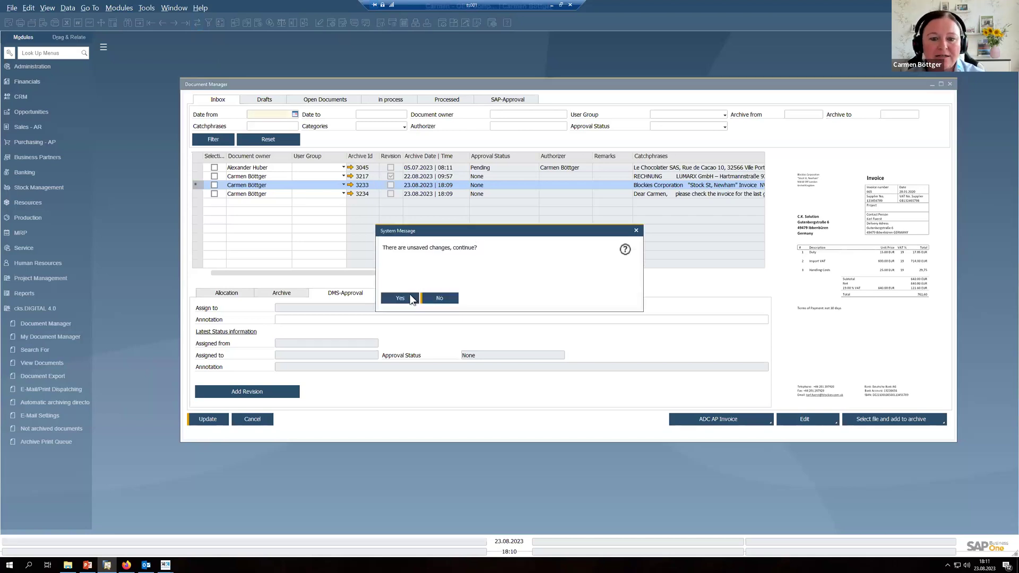
{"action": "left_click", "coordinate": [400, 298]}
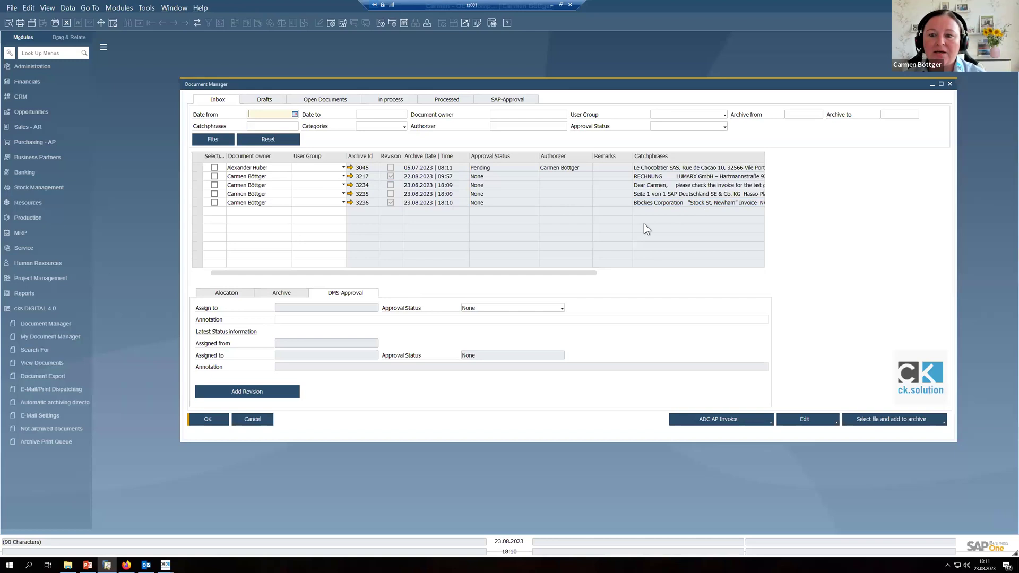
{"action": "left_click", "coordinate": [215, 202]}
{"action": "left_click", "coordinate": [214, 202]}
- Allocate the marked invoice to document type A/P Invoice and business partner cituro GmbH
{"action": "left_click", "coordinate": [244, 293]}
{"action": "left_click", "coordinate": [376, 309]}
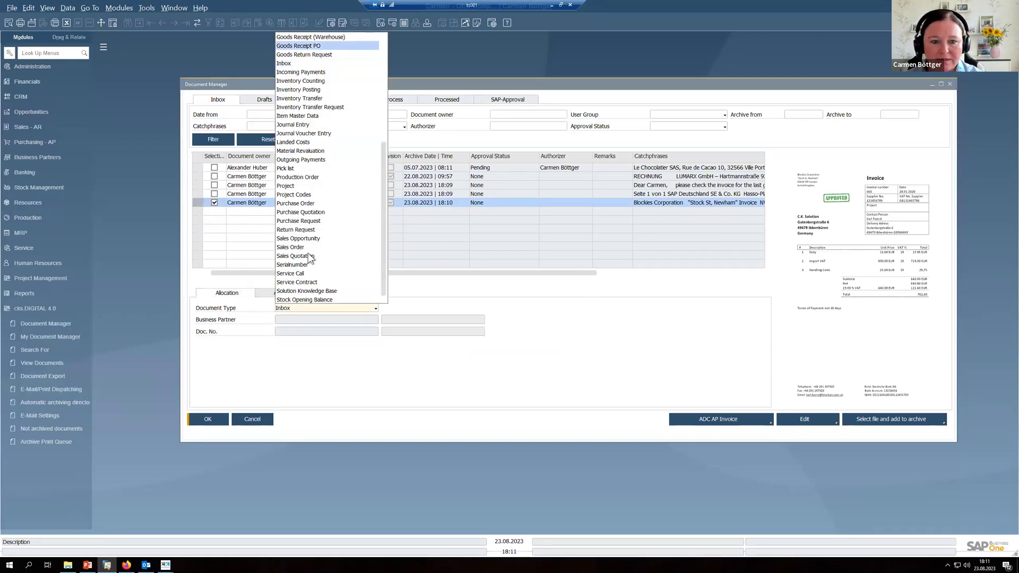
{"action": "scroll", "coordinate": [315, 233], "scroll_direction": "up", "scroll_amount": 5}
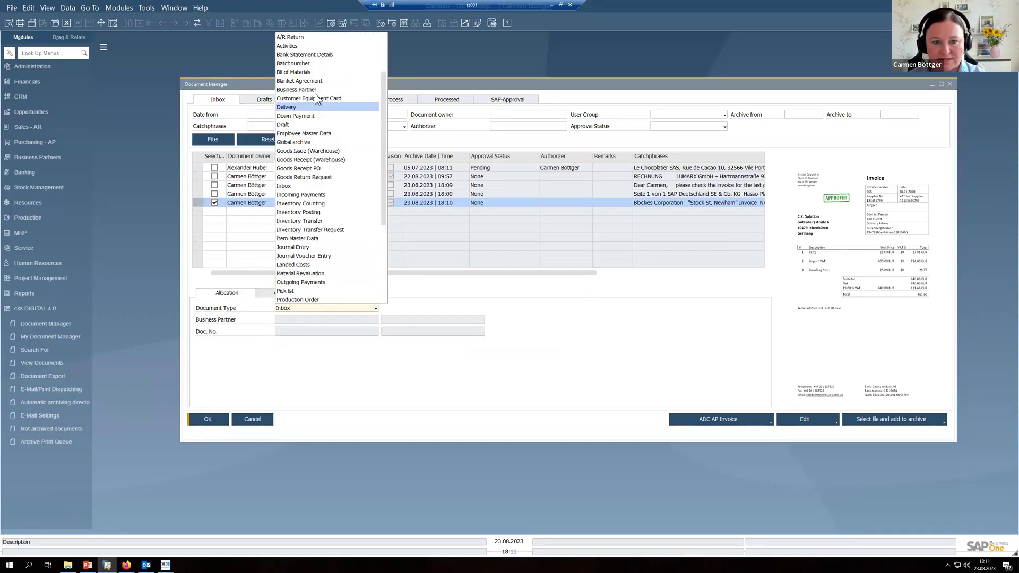
{"action": "scroll", "coordinate": [308, 49], "scroll_direction": "up", "scroll_amount": 2}
{"action": "left_click", "coordinate": [302, 64]}
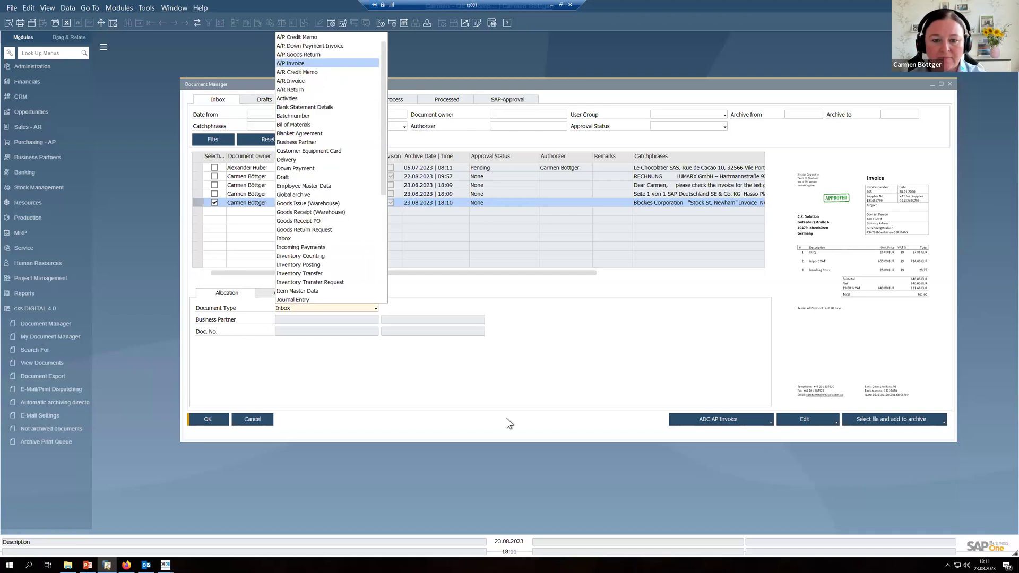
{"action": "left_click", "coordinate": [482, 317]}
{"action": "left_click", "coordinate": [482, 318]}
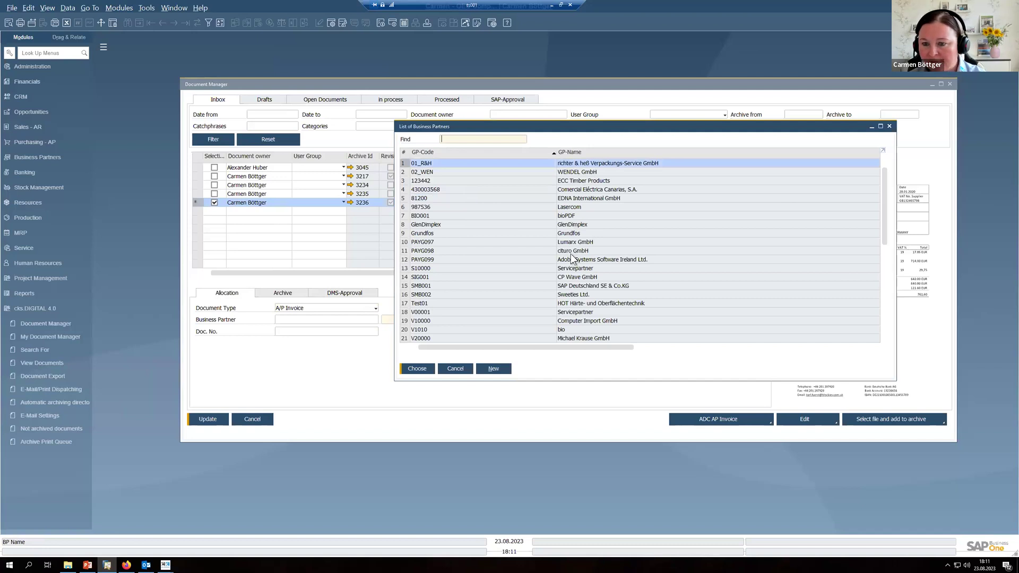
{"action": "left_click", "coordinate": [567, 251]}
{"action": "key", "text": "Return"}
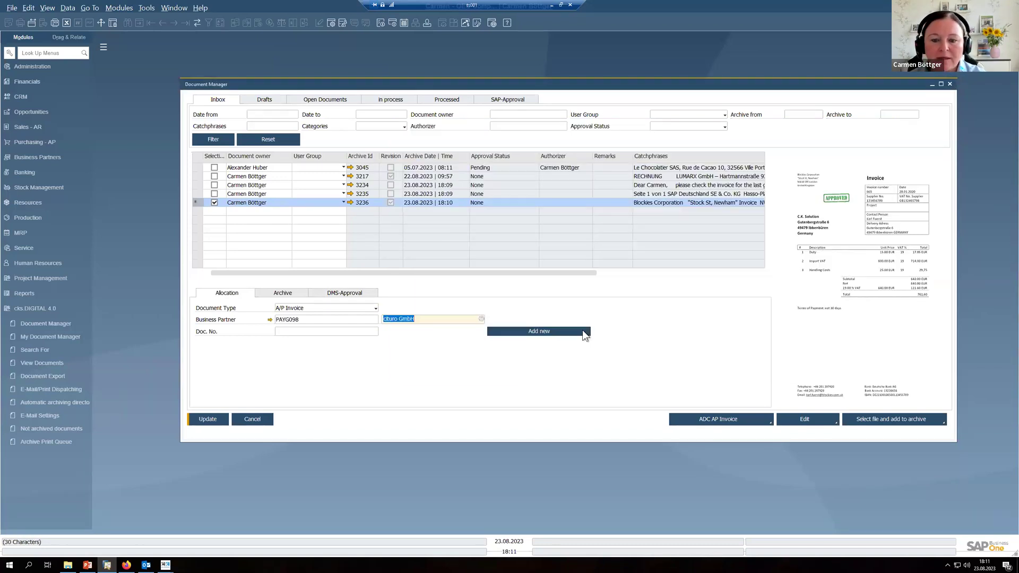
- Create a new A/P invoice from the allocation and add items 11113 Crunchy Nougat, 100g and 11115 Mini Joghurt-Pralines, 165
{"action": "left_click", "coordinate": [540, 330]}
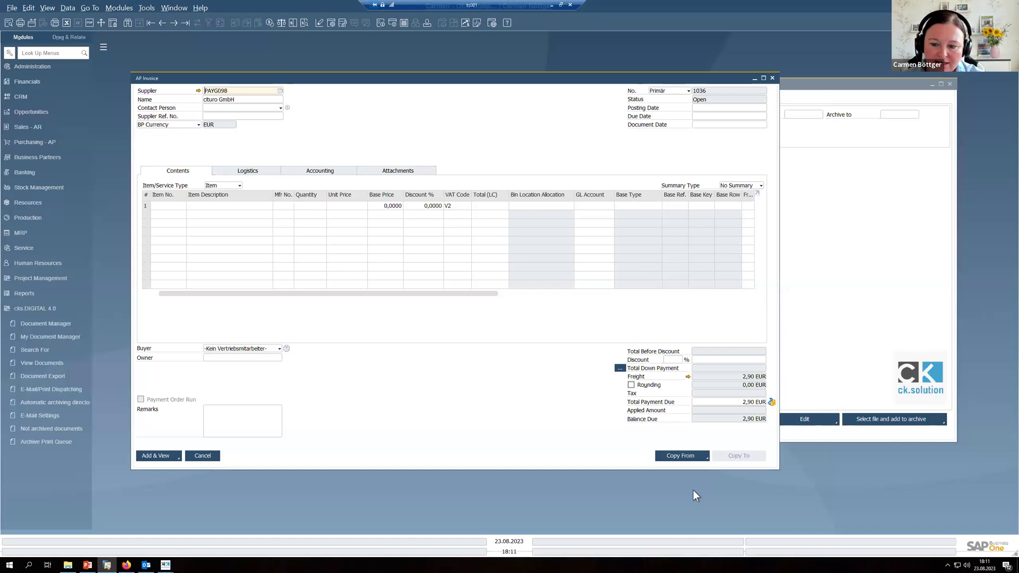
{"action": "left_click", "coordinate": [660, 459]}
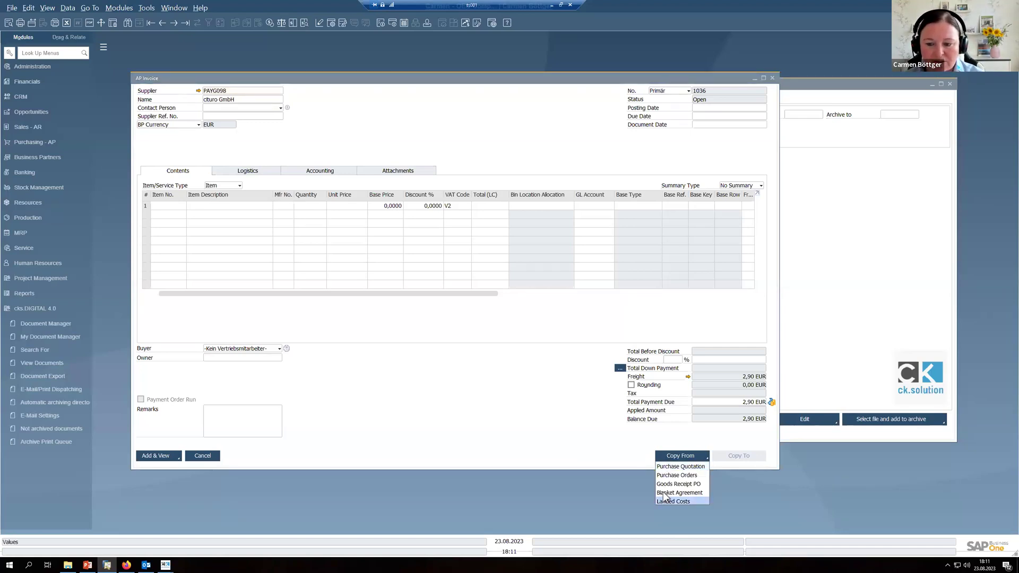
{"action": "left_click", "coordinate": [167, 206]}
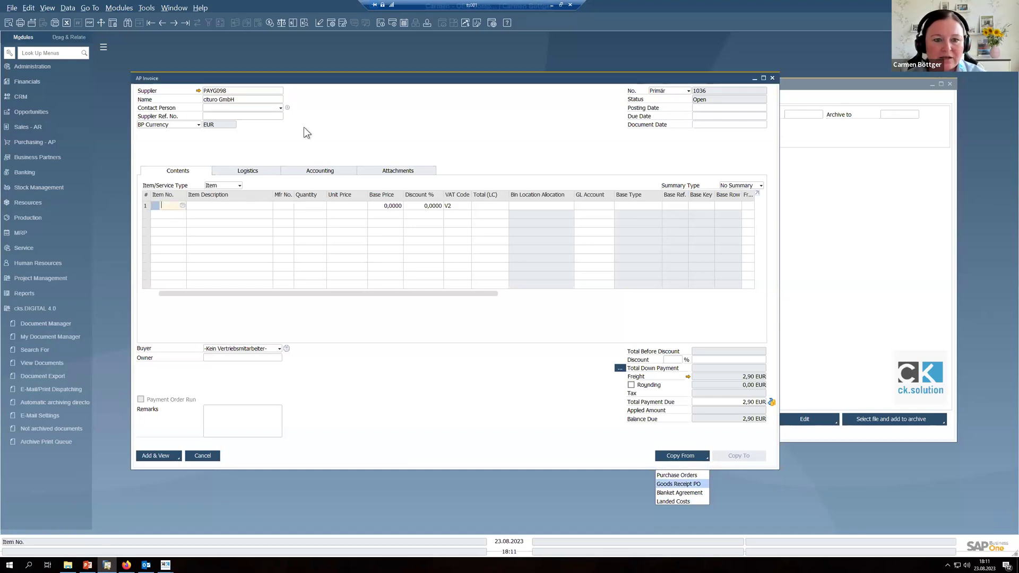
{"action": "key", "text": "Tab"}
{"action": "left_click", "coordinate": [255, 92]}
{"action": "left_click", "coordinate": [255, 109], "text": "ctrl"}
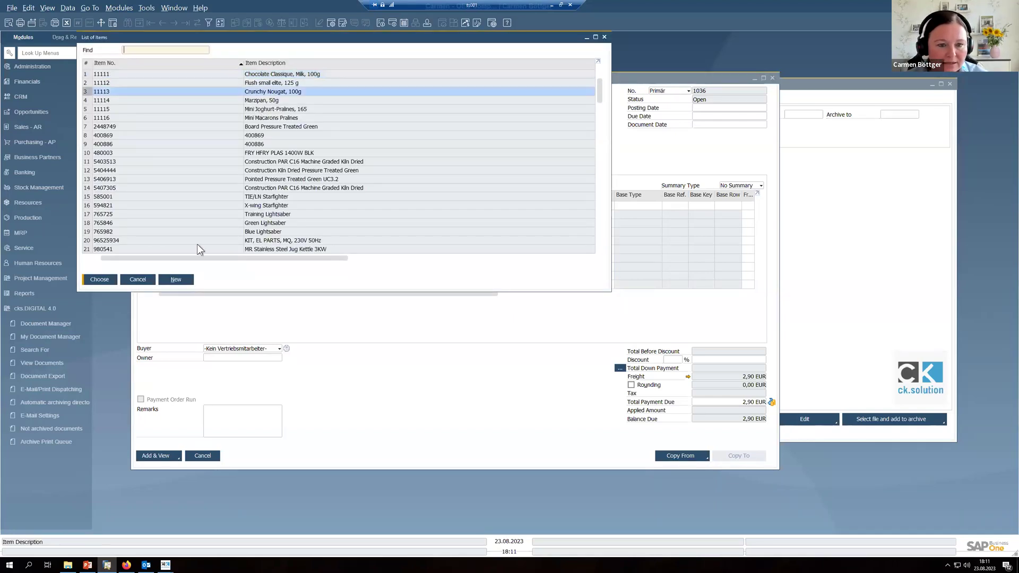
{"action": "left_click", "coordinate": [106, 283]}
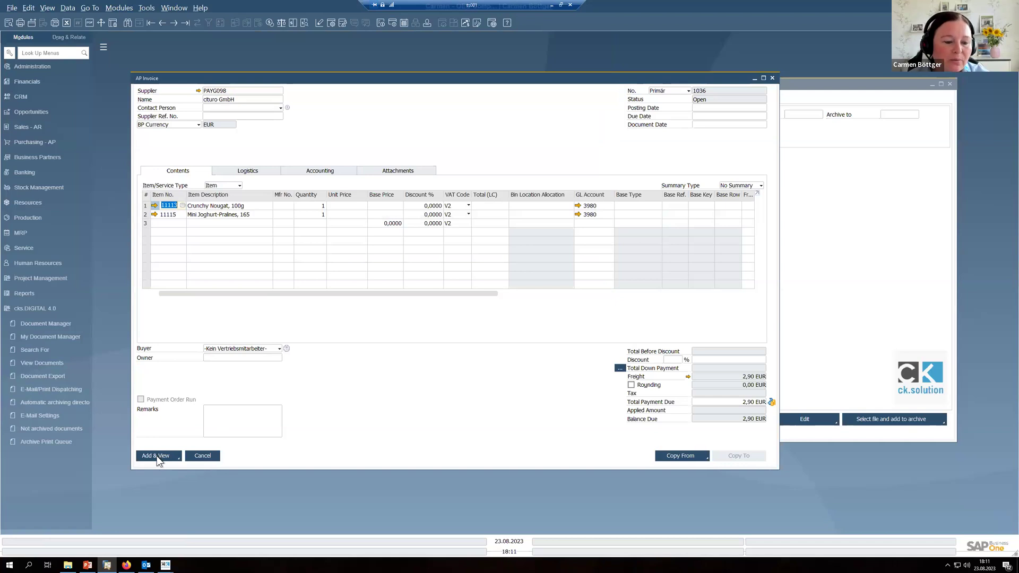
- Set the A/P invoice's posting date to 23.08.2023 and submit it for approval with template AP INVOICE WEB, accepting the confirmations
{"action": "left_click", "coordinate": [157, 456]}
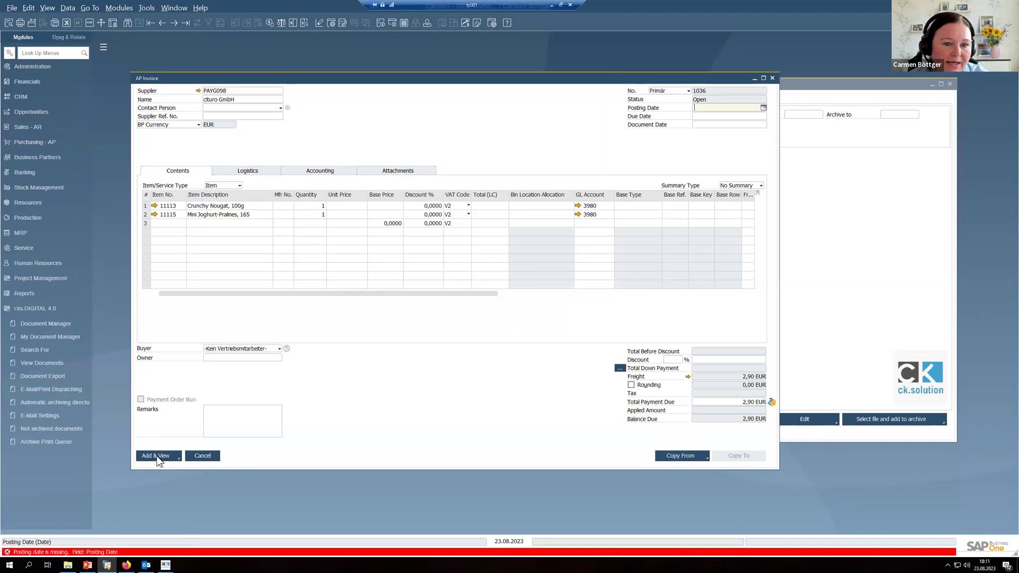
{"action": "left_click", "coordinate": [763, 108]}
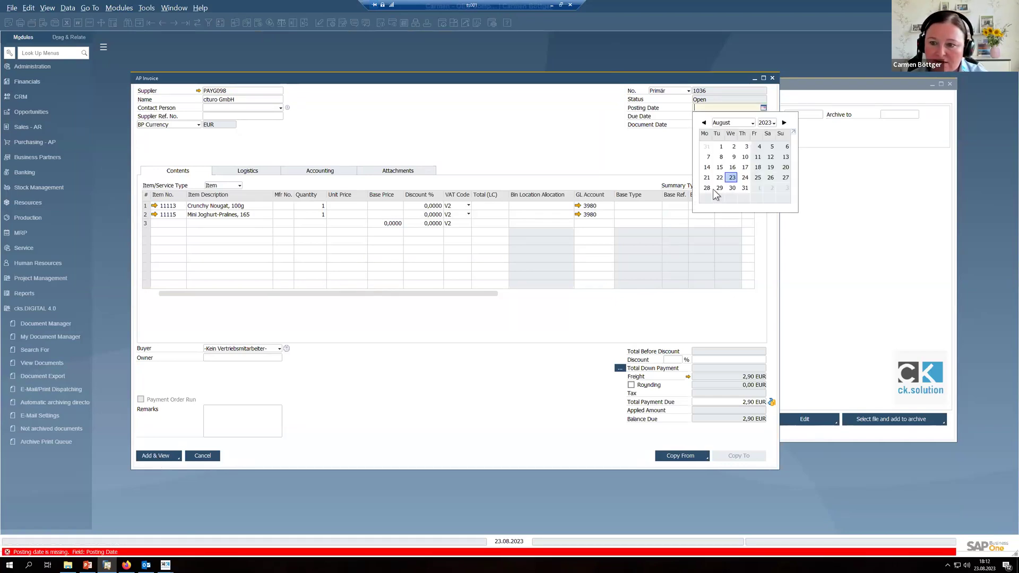
{"action": "left_click", "coordinate": [173, 457]}
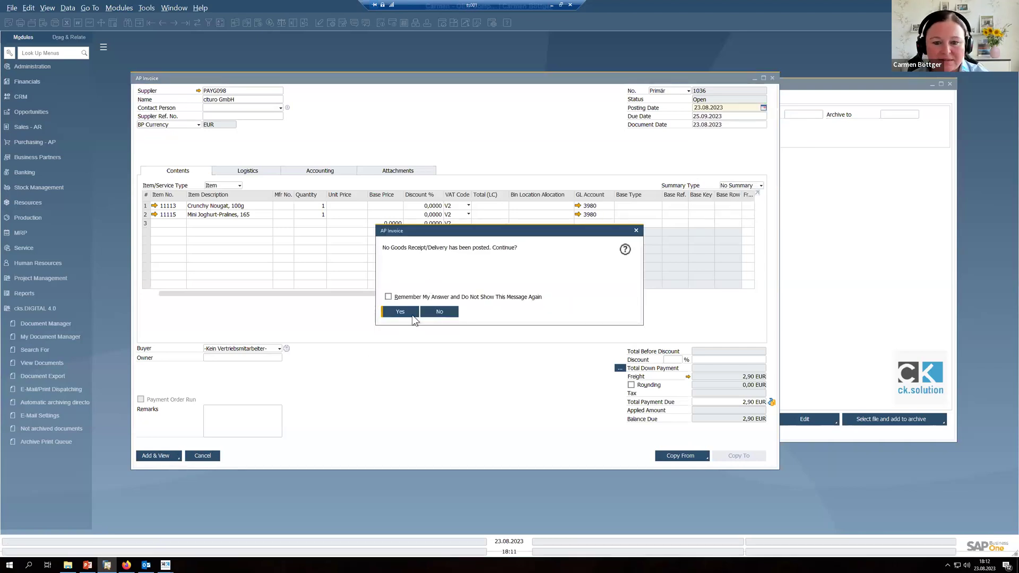
{"action": "left_click", "coordinate": [411, 317]}
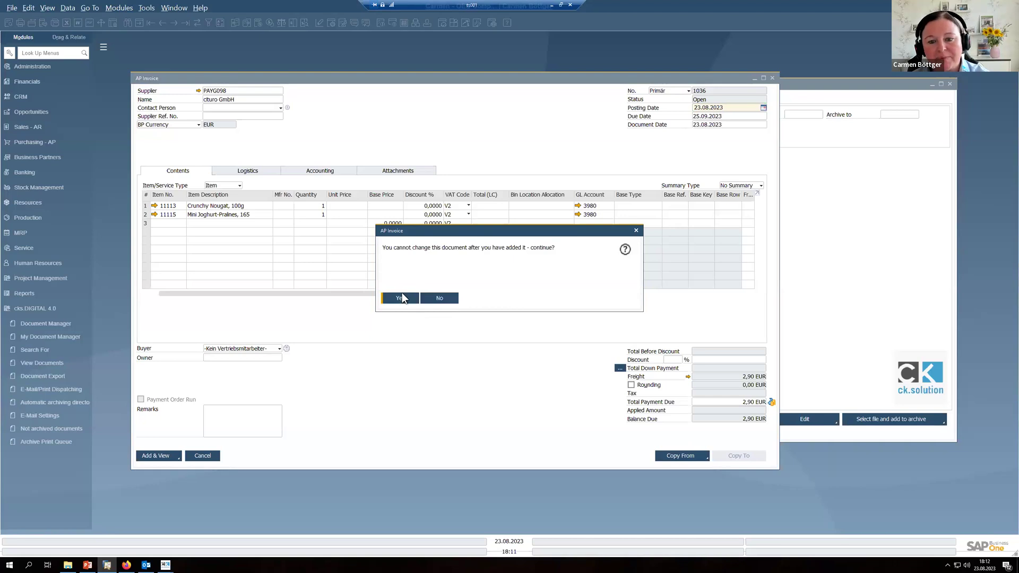
{"action": "left_click", "coordinate": [399, 299]}
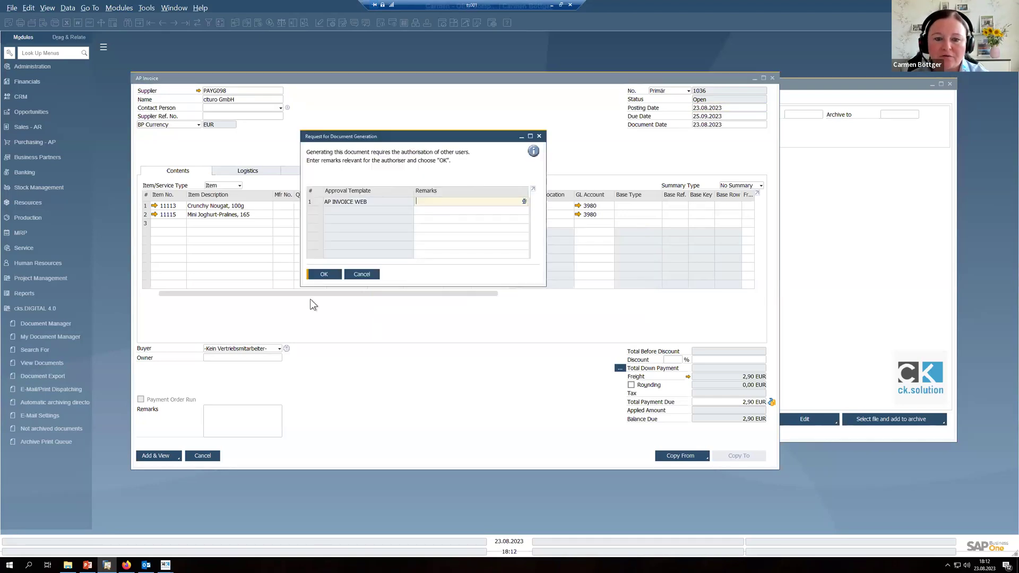
{"action": "left_click", "coordinate": [323, 273]}
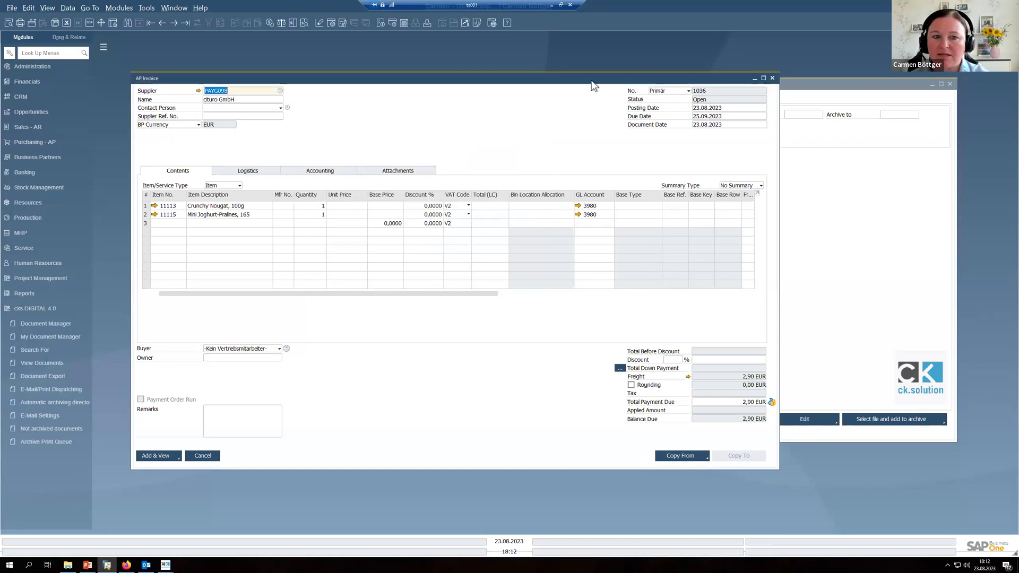
- Minimize the submitted A/P invoice window and refresh the Document Manager inbox, continuing despite the unsaved changes
{"action": "left_click", "coordinate": [754, 78]}
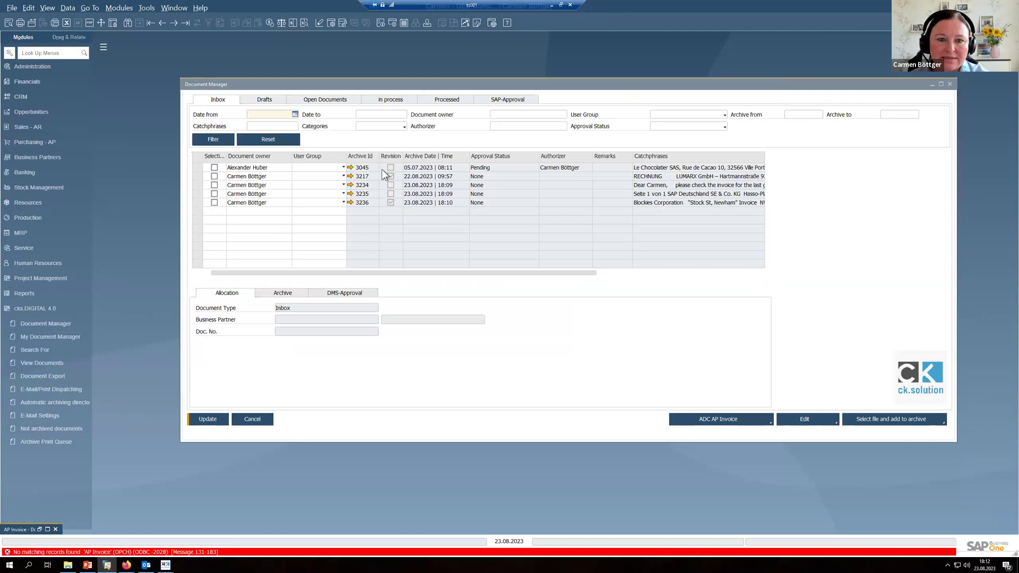
{"action": "left_click", "coordinate": [225, 83]}
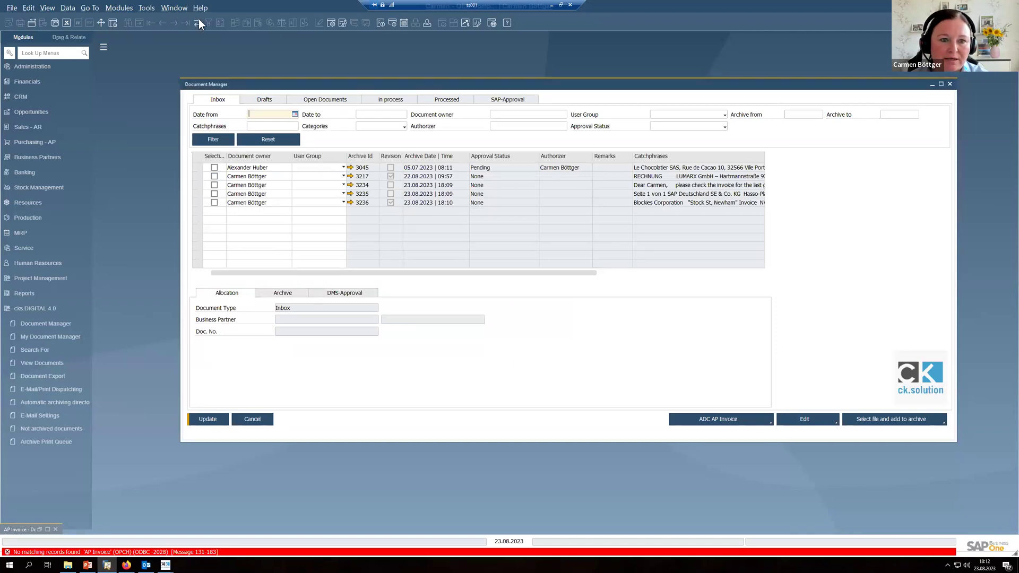
{"action": "left_click", "coordinate": [476, 203]}
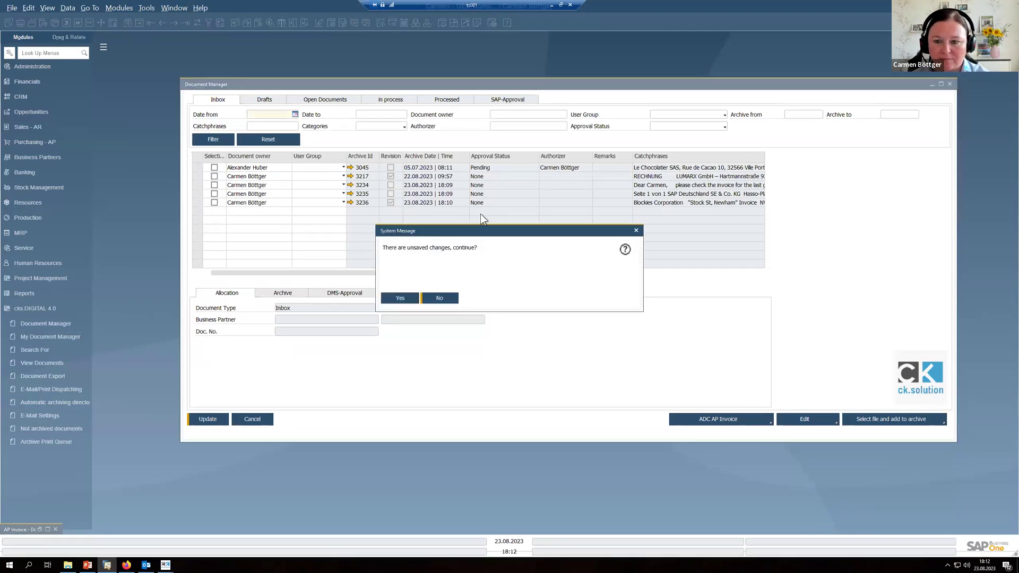
{"action": "left_click", "coordinate": [407, 299]}
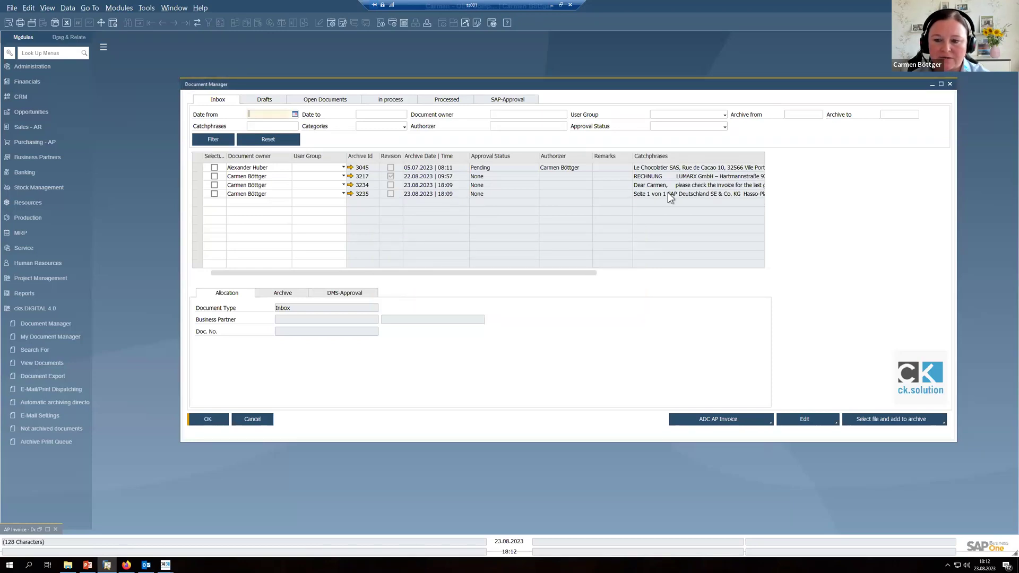
- Minimize the Document Manager, open the most recent existing A/P invoice from Purchasing, view its archived document revisions, and close the windows
{"action": "left_click", "coordinate": [931, 84]}
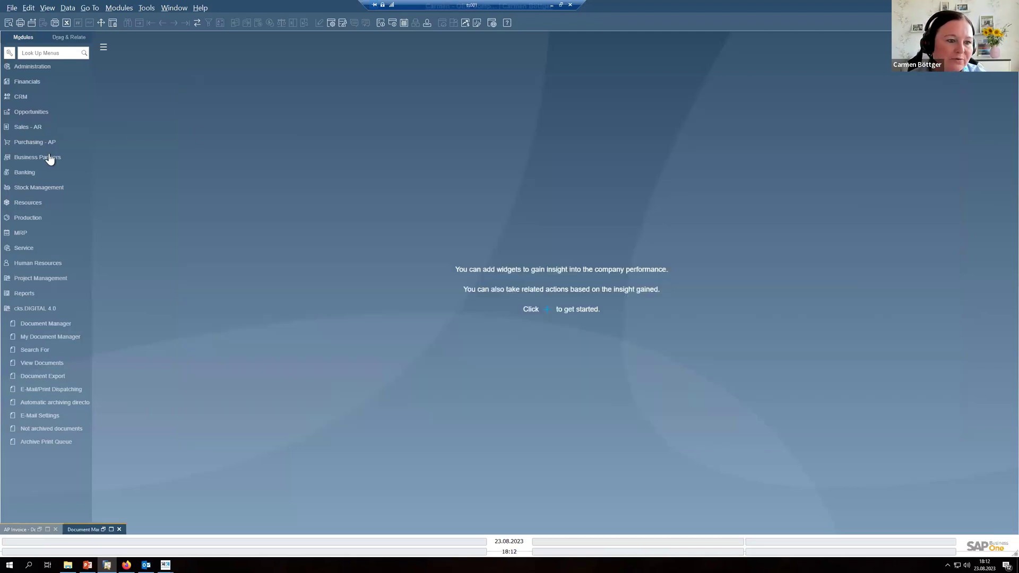
{"action": "left_click", "coordinate": [32, 142]}
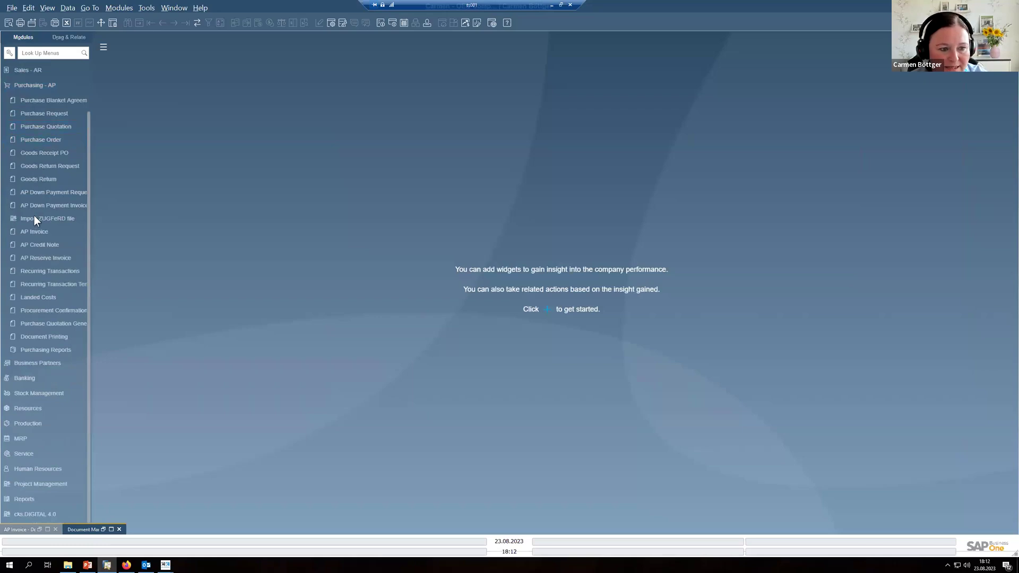
{"action": "left_click", "coordinate": [37, 231]}
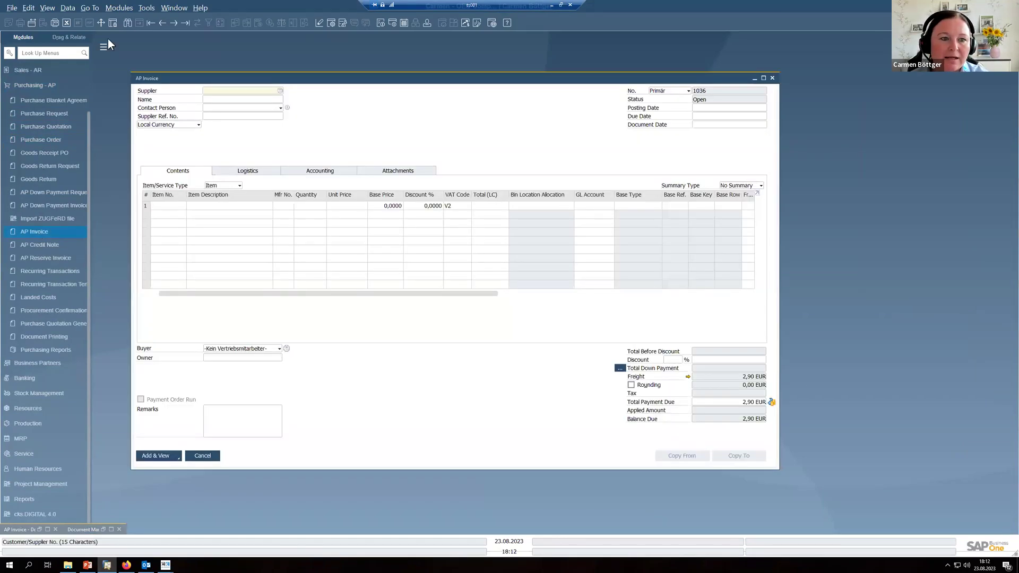
{"action": "left_click", "coordinate": [161, 23]}
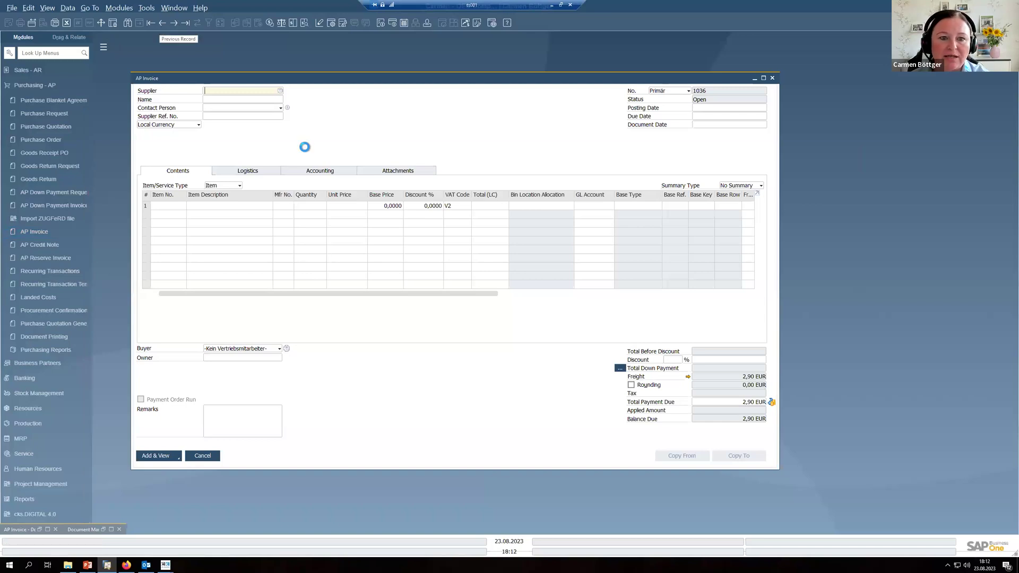
{"action": "left_click", "coordinate": [143, 145]}
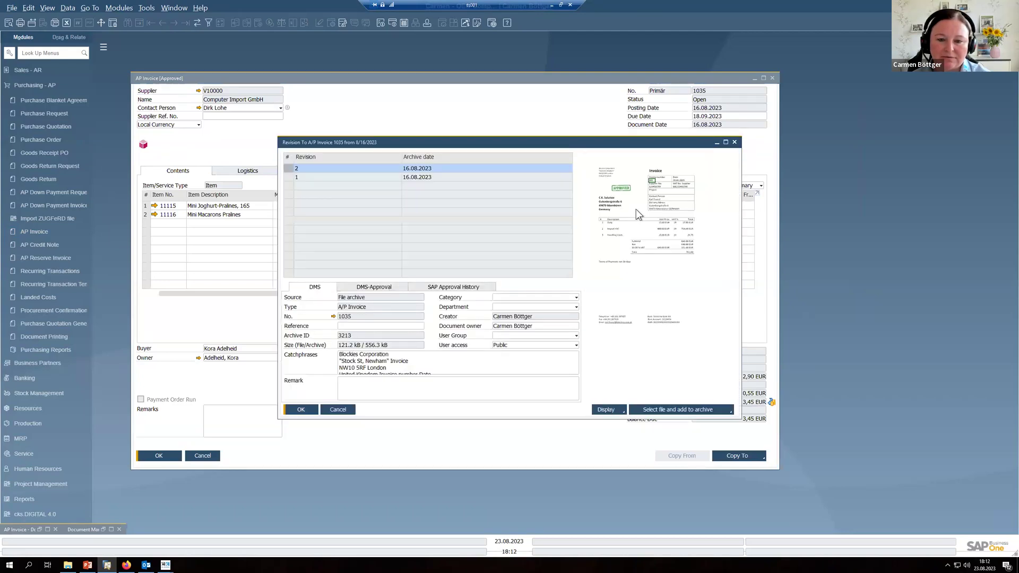
{"action": "left_click", "coordinate": [735, 141]}
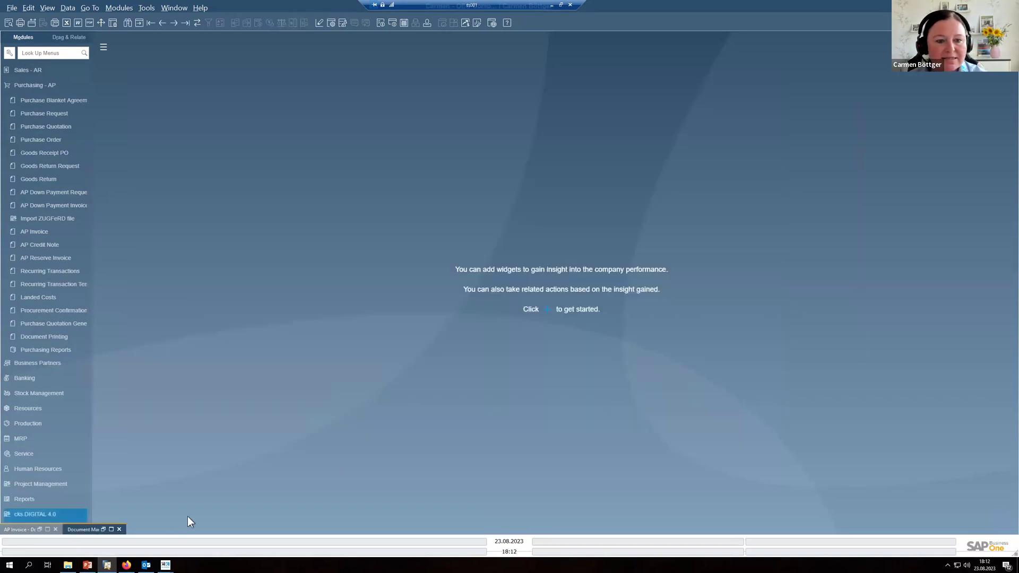
- Switch to the PowerPoint presentation
{"action": "left_click", "coordinate": [88, 565]}
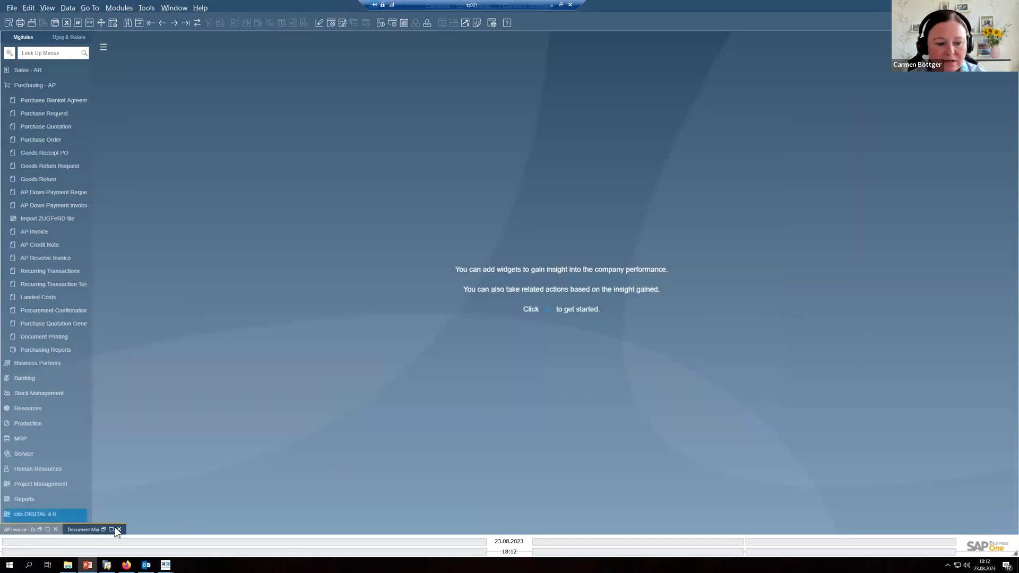